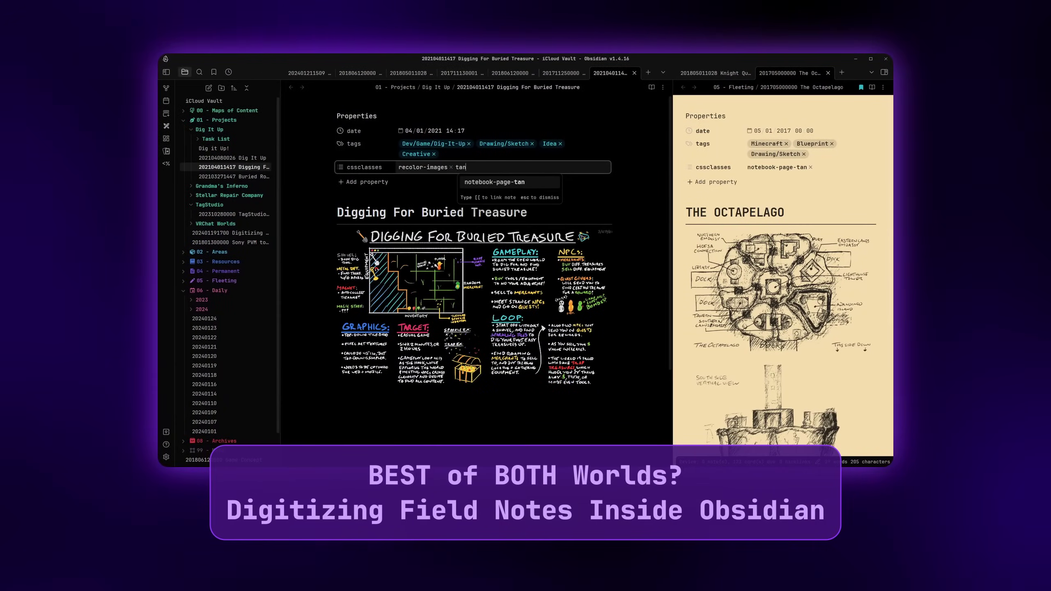
Add notebook-page-tan and notebook-pen-red classes, then replace the red pen with notebook-pen-black
key("Return")
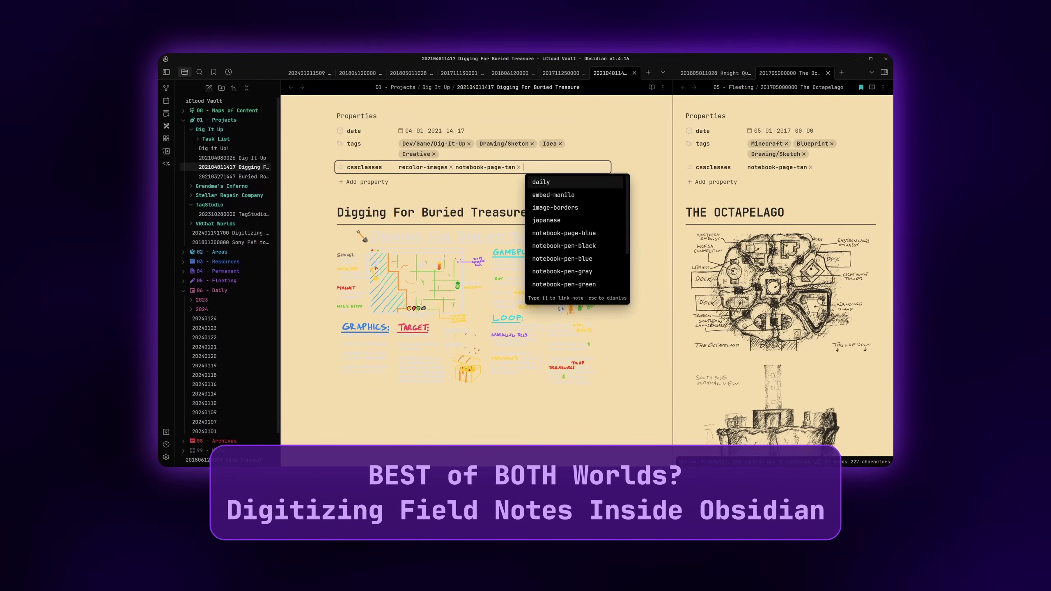
key("Return")
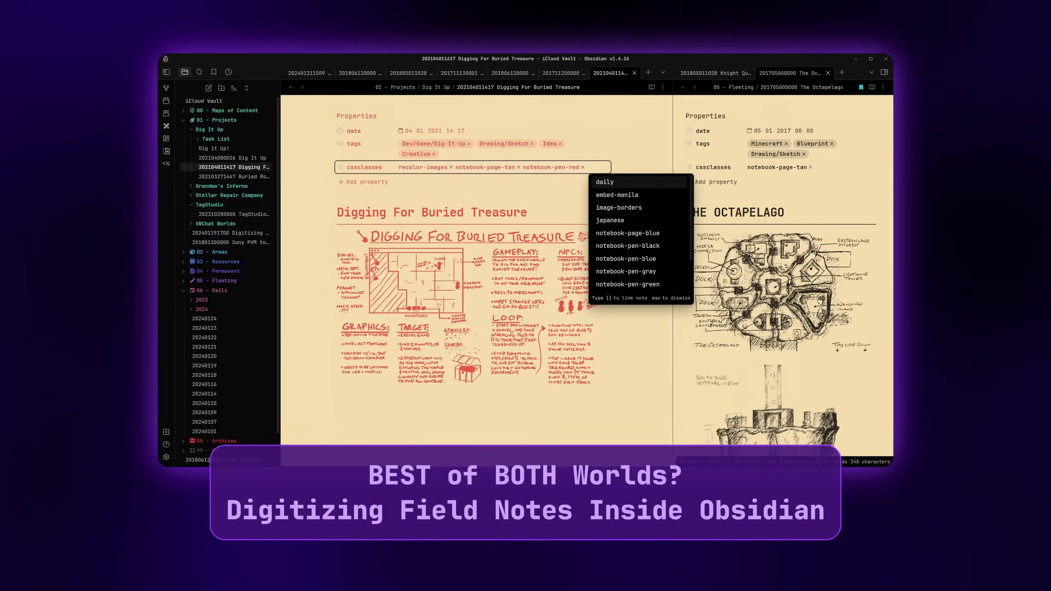
key("BackSpace")
key("BackSpace")
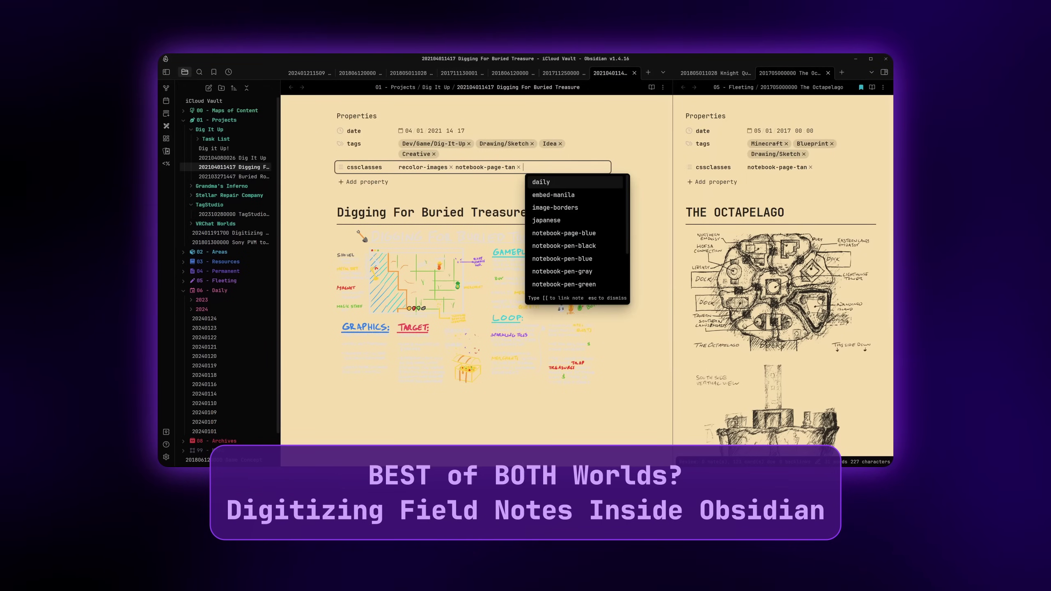
type("blac")
key("Return")
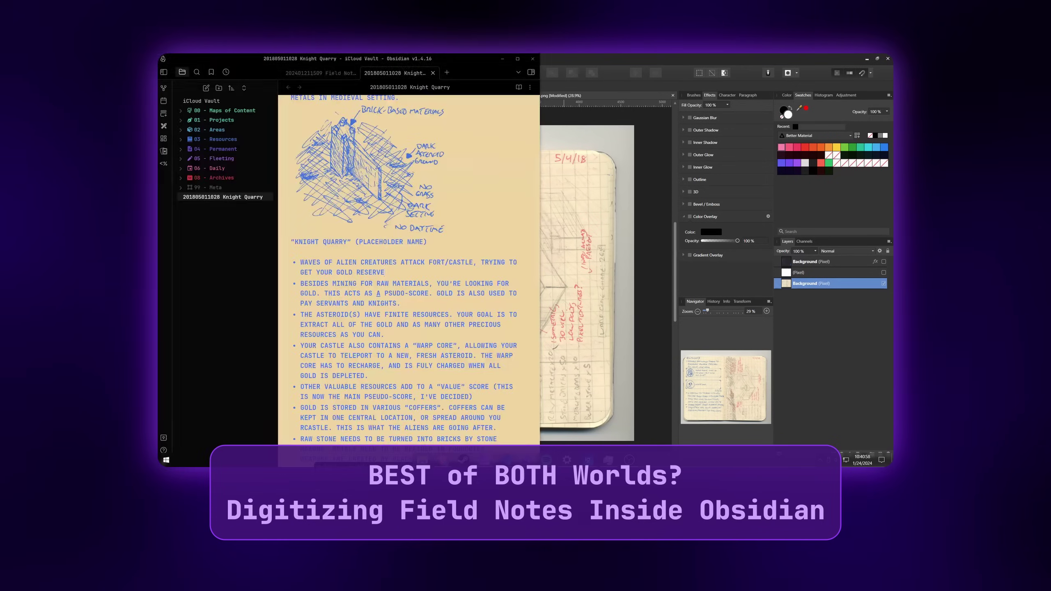
scroll(410, 269, "down", 10)
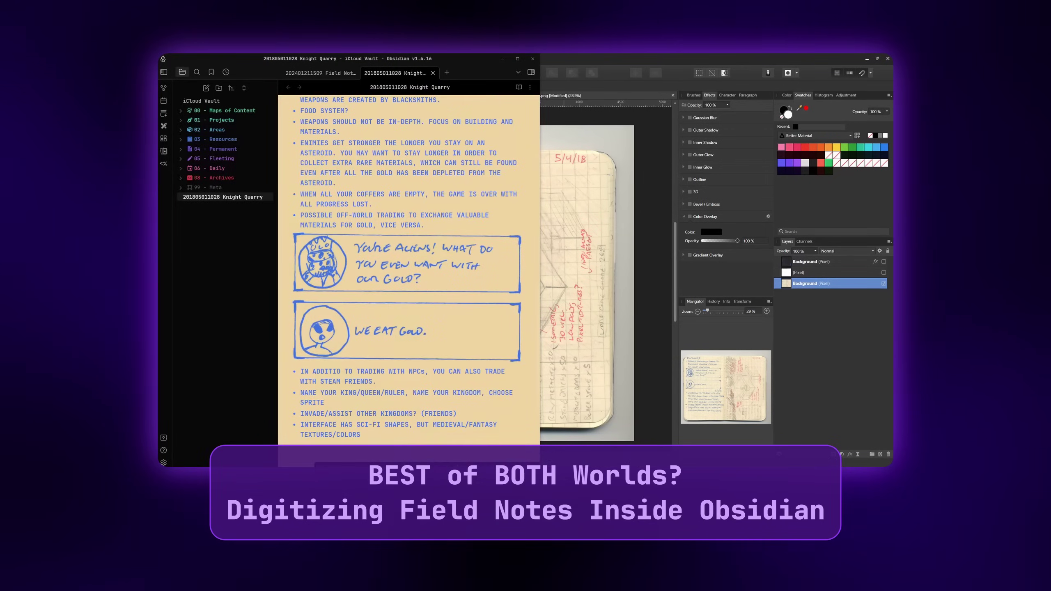
scroll(409, 269, "up", 2)
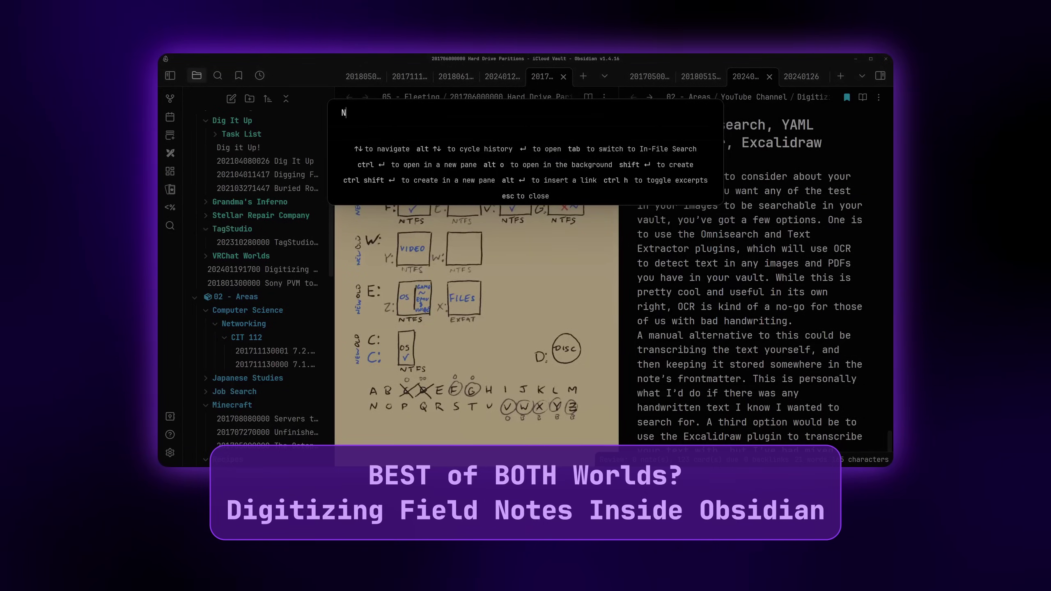
Find Vanilla AMOLED in the community themes browser and view its details (v1.0.0, active)
type("TFS")
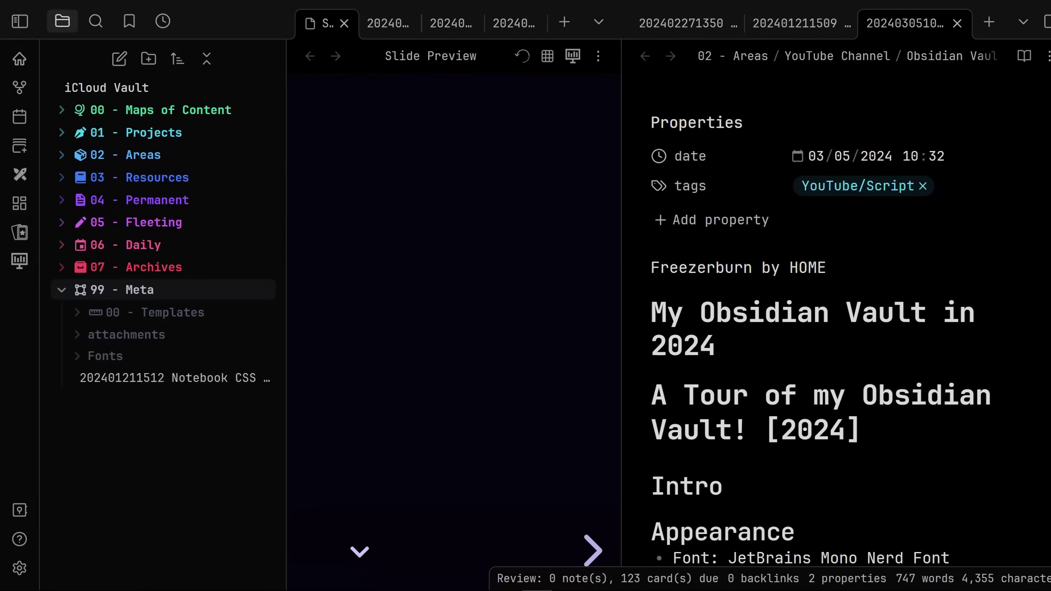
left_click(141, 265)
left_click(152, 218)
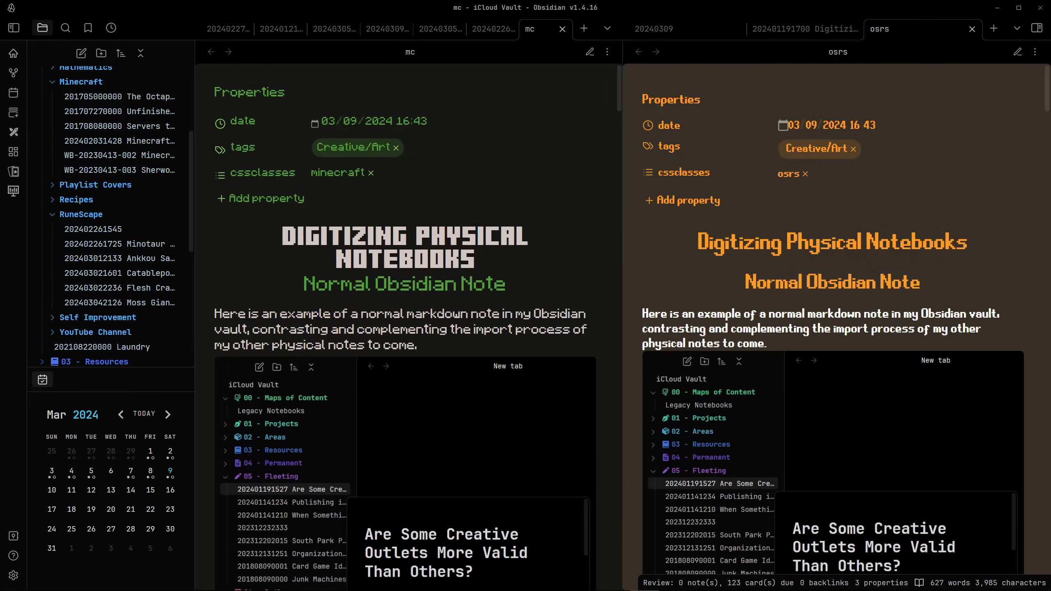
scroll(405, 332, "down", 10)
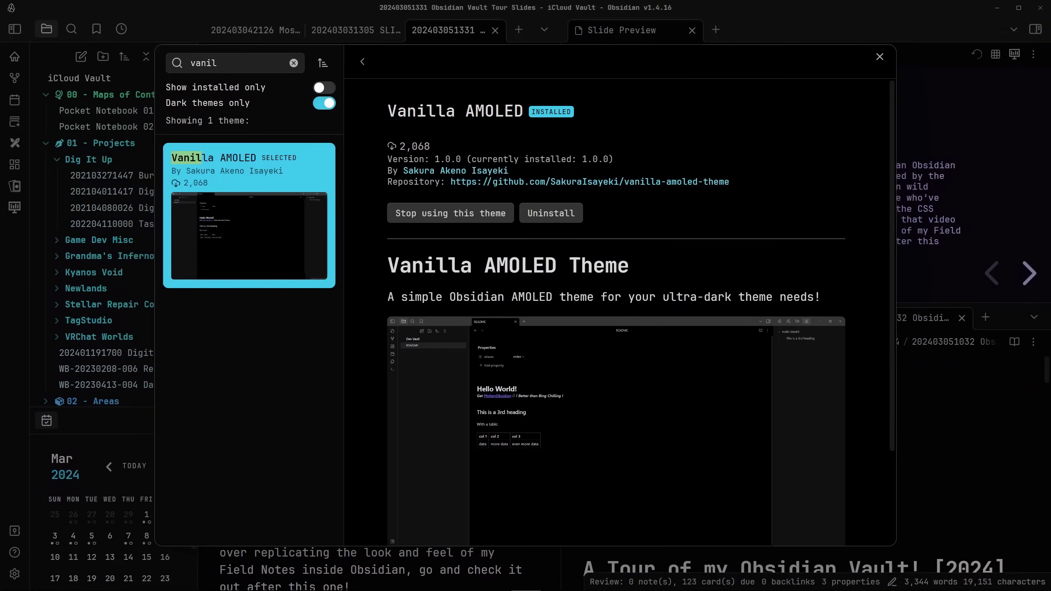
Scroll the tour note to the section naming Vanilla AMOLED and JetBrains Mono Nerd Font
scroll(617, 310, "down", 1)
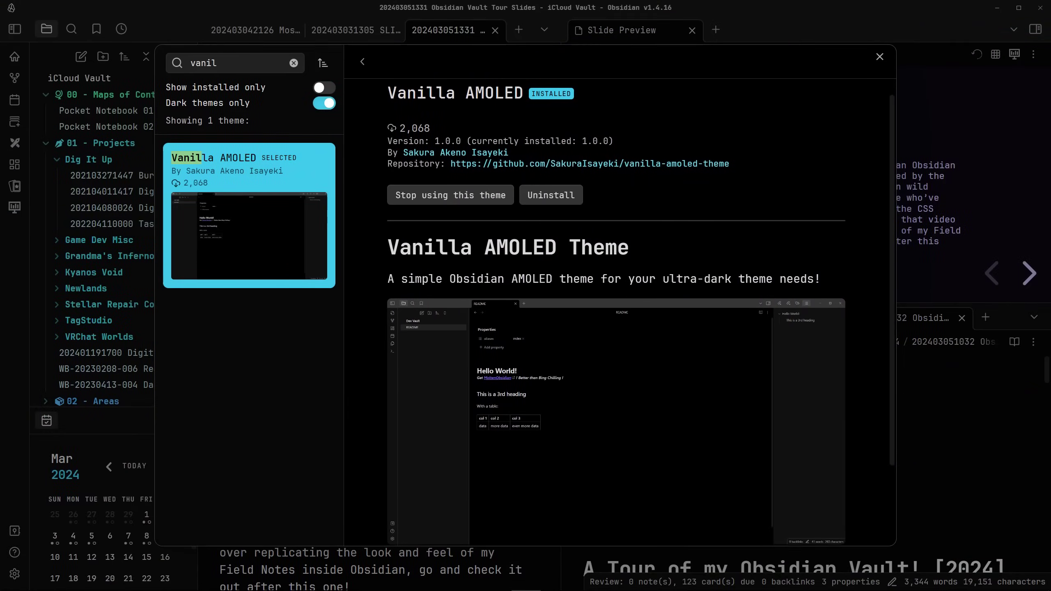
scroll(617, 311, "down", 1)
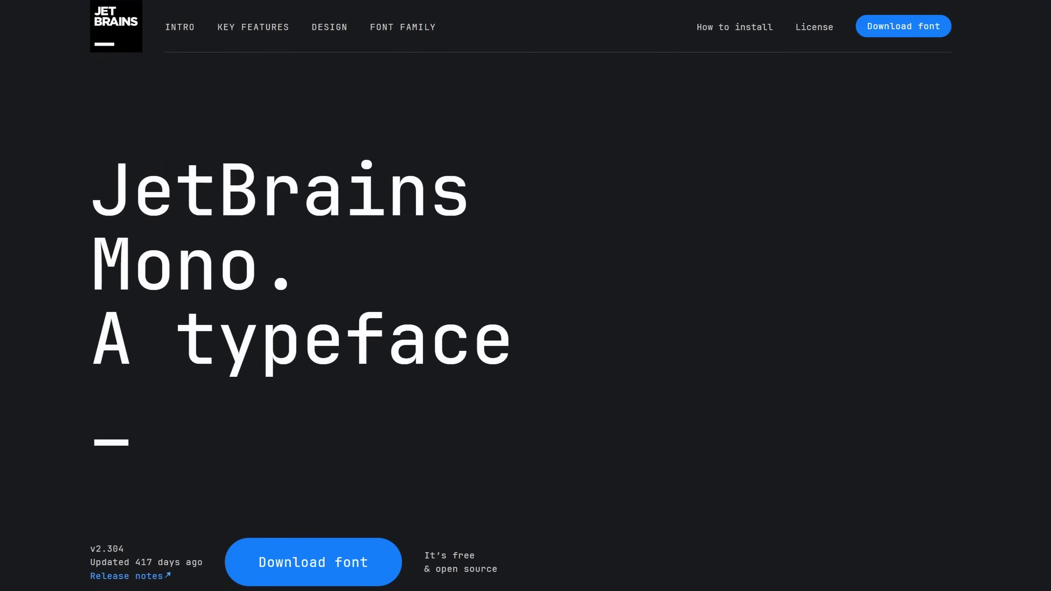
scroll(525, 310, "down", 10)
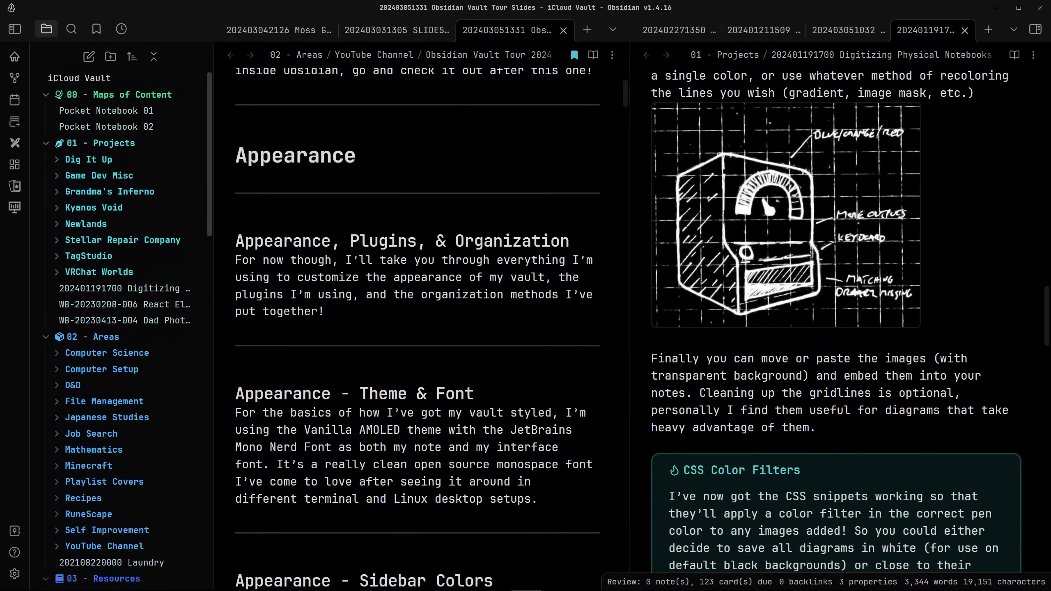
Expand the 99 - Meta, 07 - Archives, 06 - Daily, 05 - Fleeting, 04 - Permanent and 03 - Resources folders
scroll(116, 331, "down", 4)
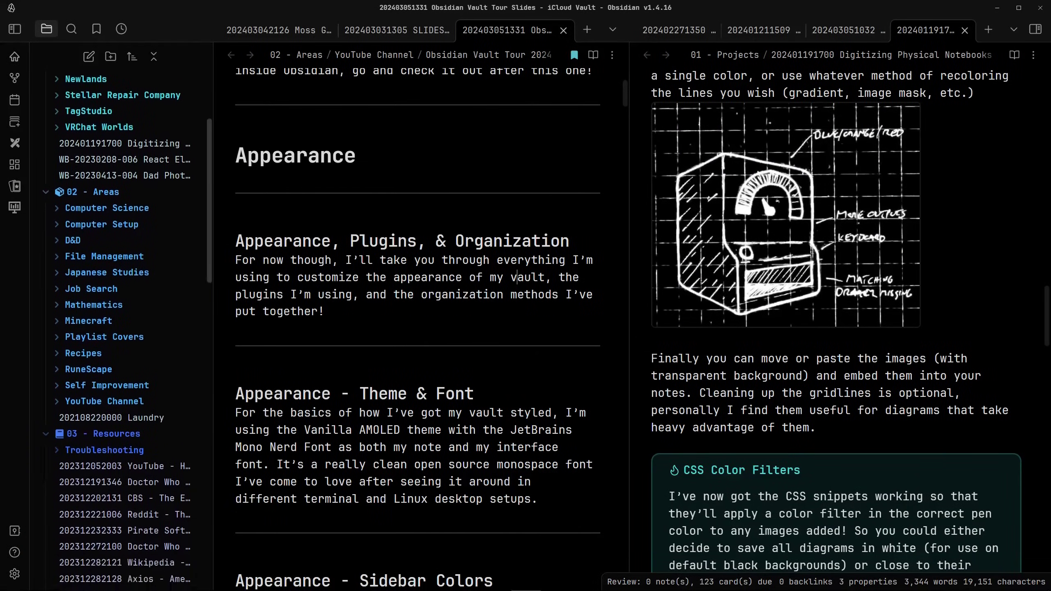
scroll(116, 331, "down", 4)
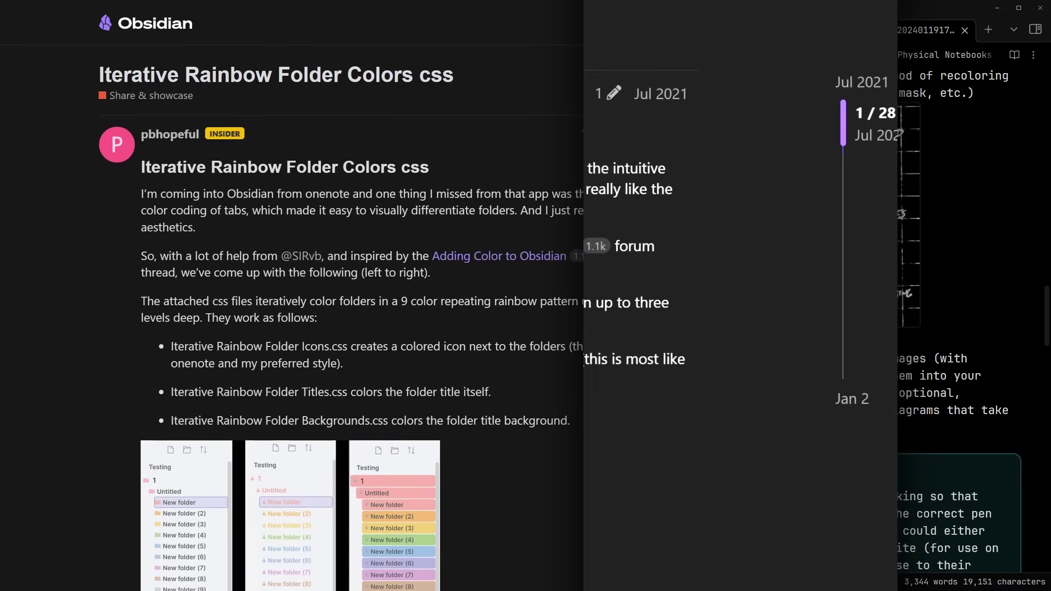
scroll(398, 290, "down", 2)
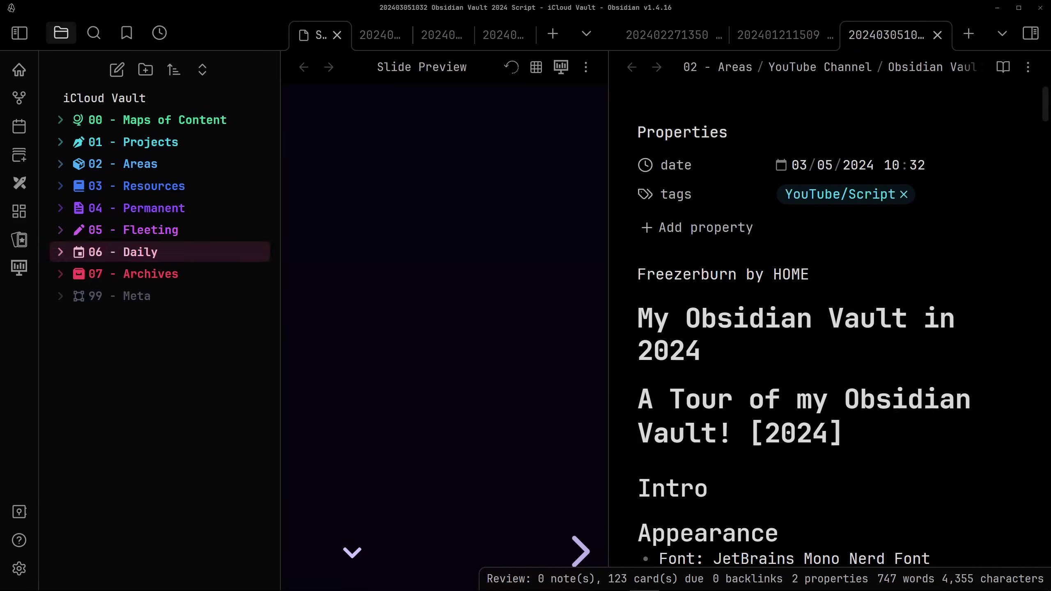
left_click(137, 295)
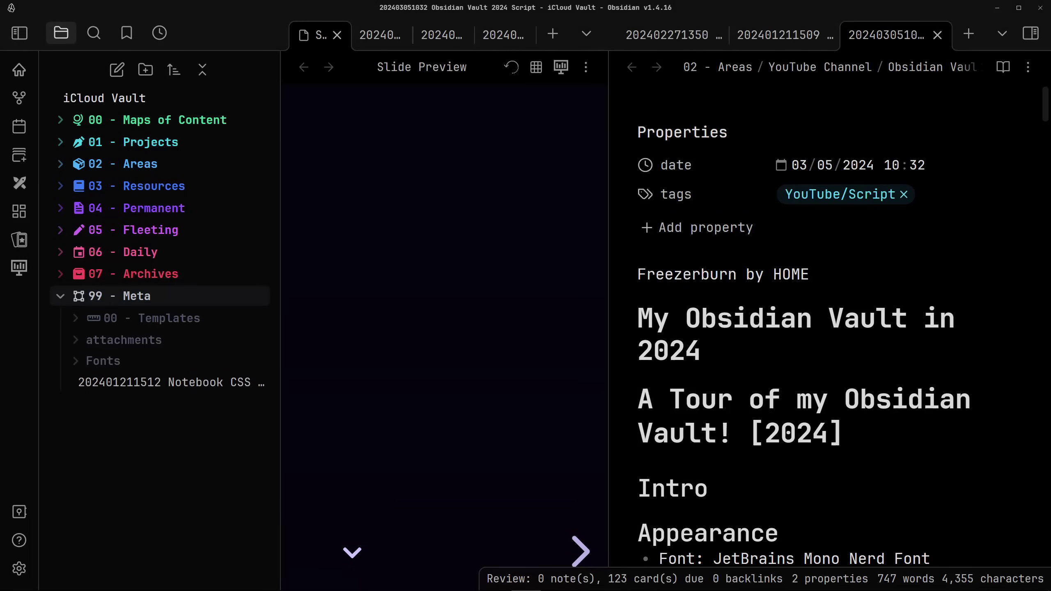
left_click(137, 274)
left_click(137, 252)
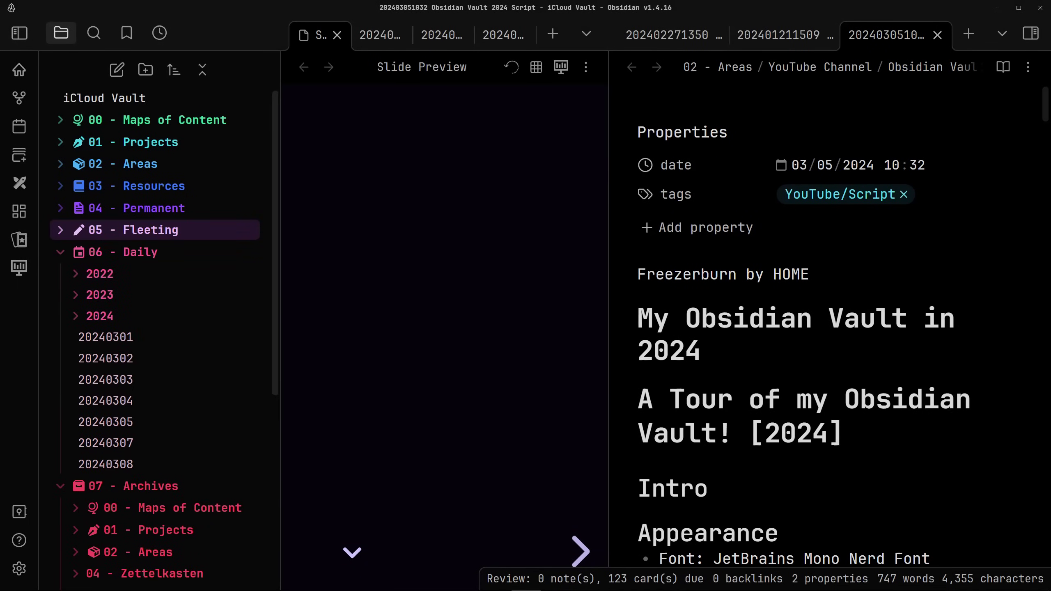
left_click(137, 230)
left_click(137, 208)
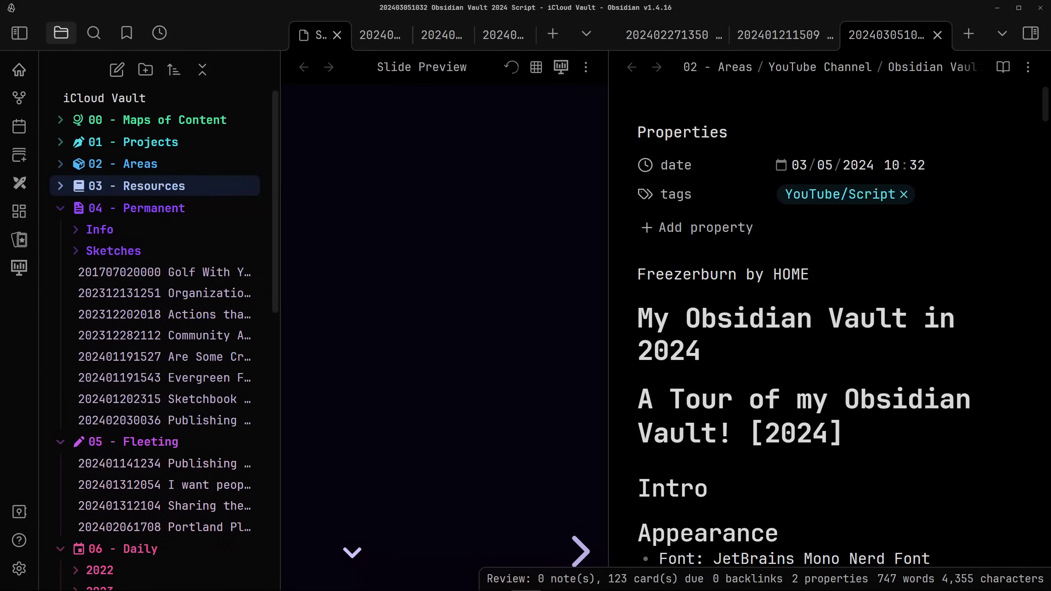
left_click(136, 186)
left_click(137, 164)
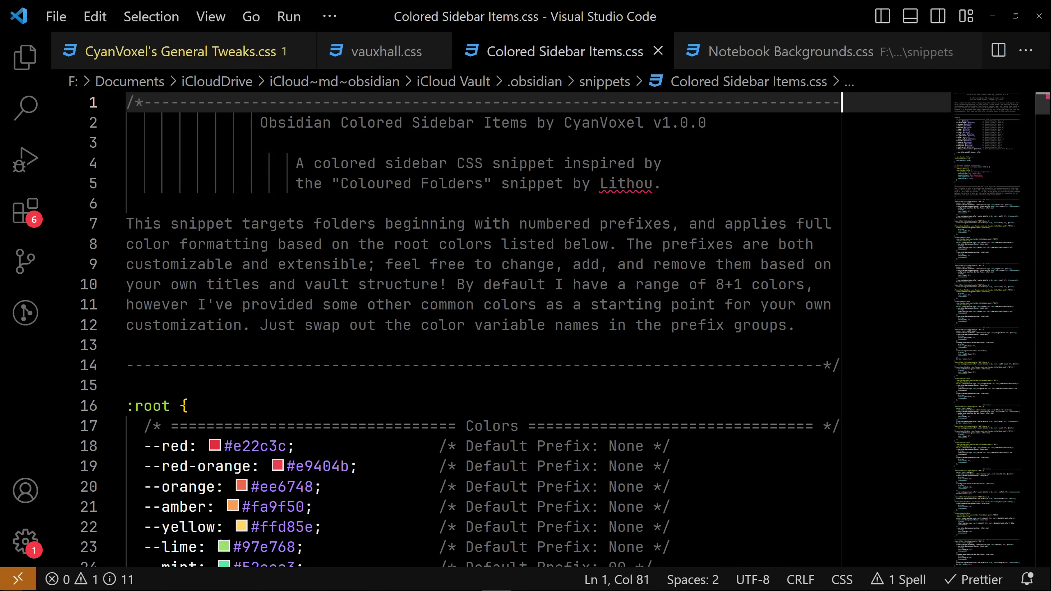
key("Down")
key("Down")
key("Down")
key("Down")
key("Down")
key("Down")
key("Down")
key("Down")
key("Down")
key("Down")
key("Down")
key("Down")
key("Down")
key("Down")
key("Down")
key("Down")
key("Down")
key("Down")
key("Down")
key("Down")
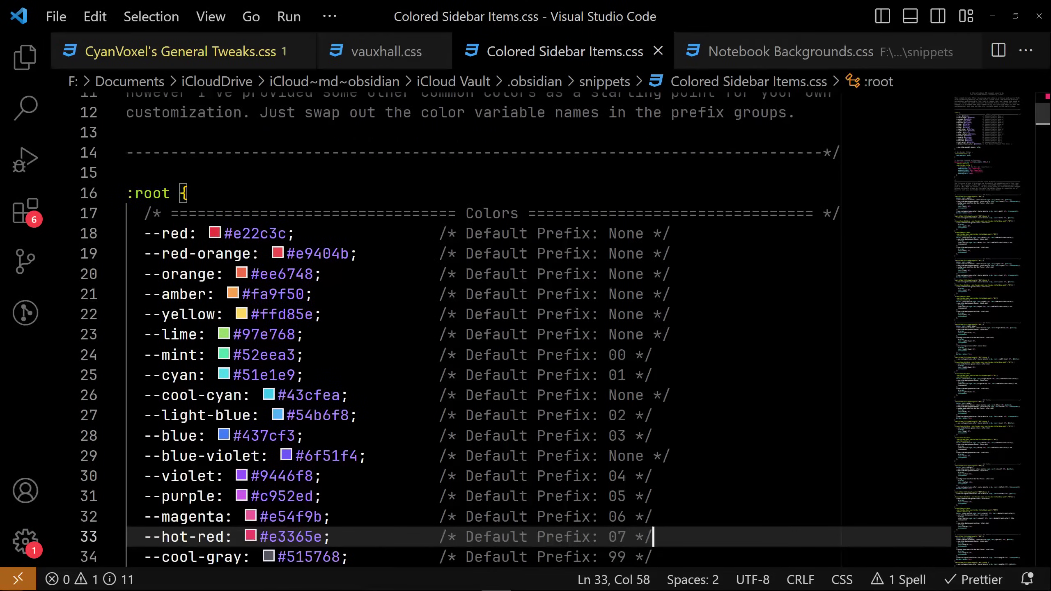
key("Down")
key("Down")
key("Down")
key("Down")
key("Down")
key("Down")
key("Down")
key("Down")
key("Down")
key("Down")
key("Down")
key("Down")
key("Down")
key("Down")
key("Down")
key("Down")
key("Down")
key("Down")
key("Down")
key("Down")
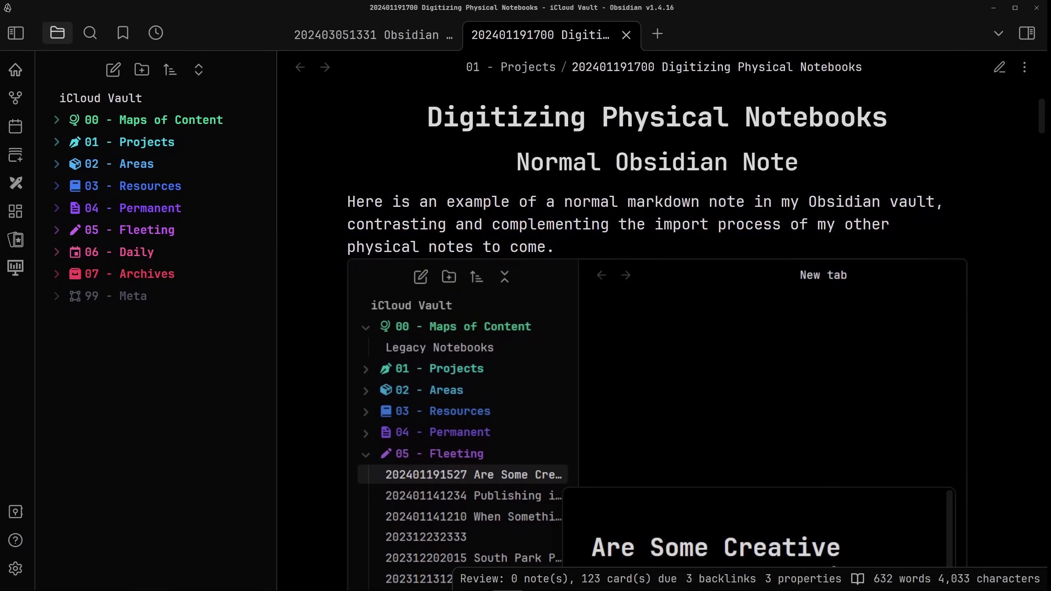
scroll(663, 348, "down", 3)
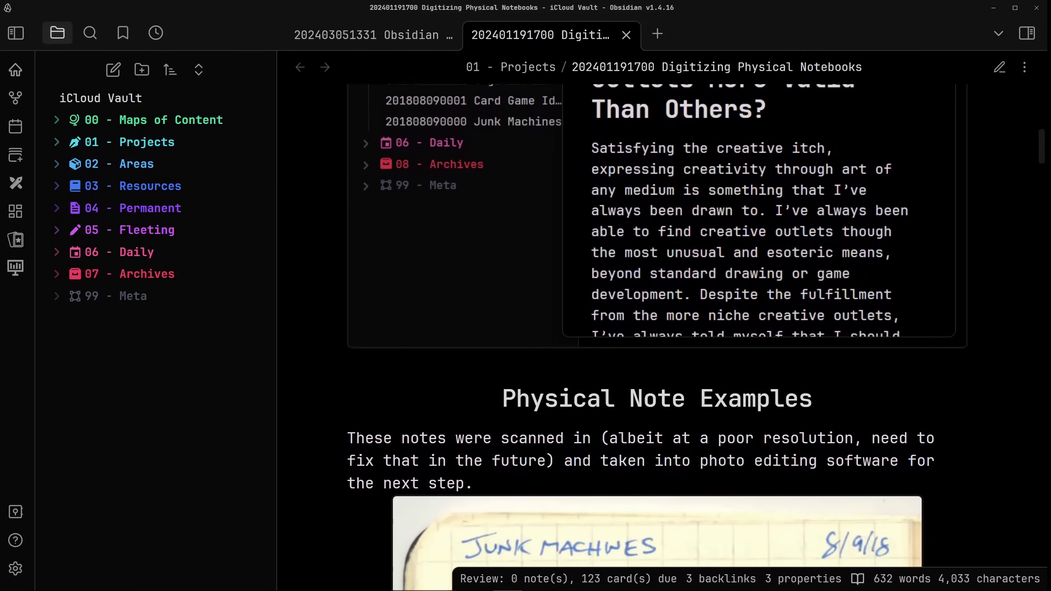
scroll(657, 338, "down", 1)
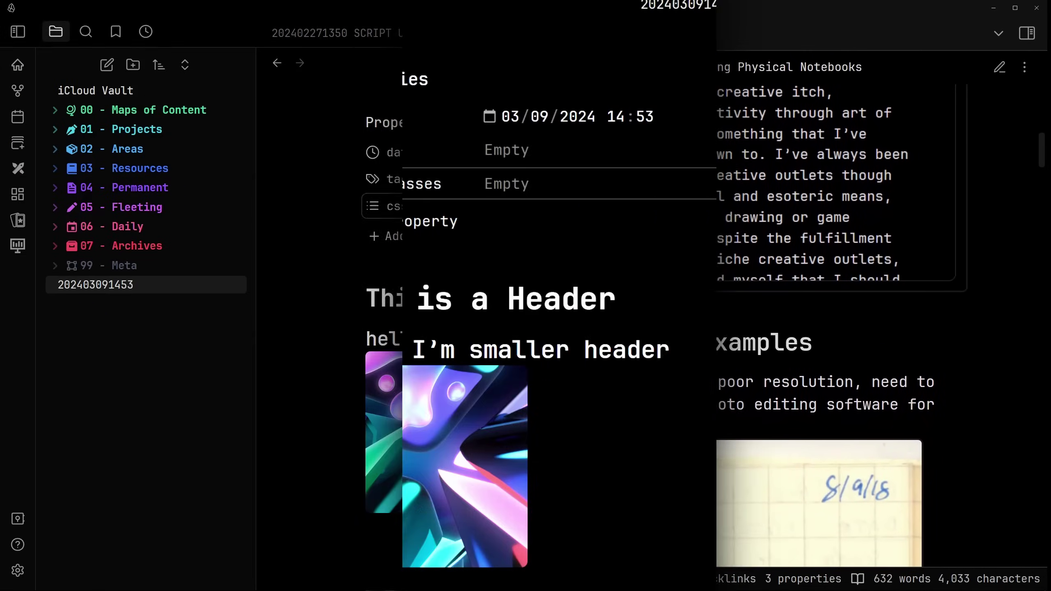
type("bor")
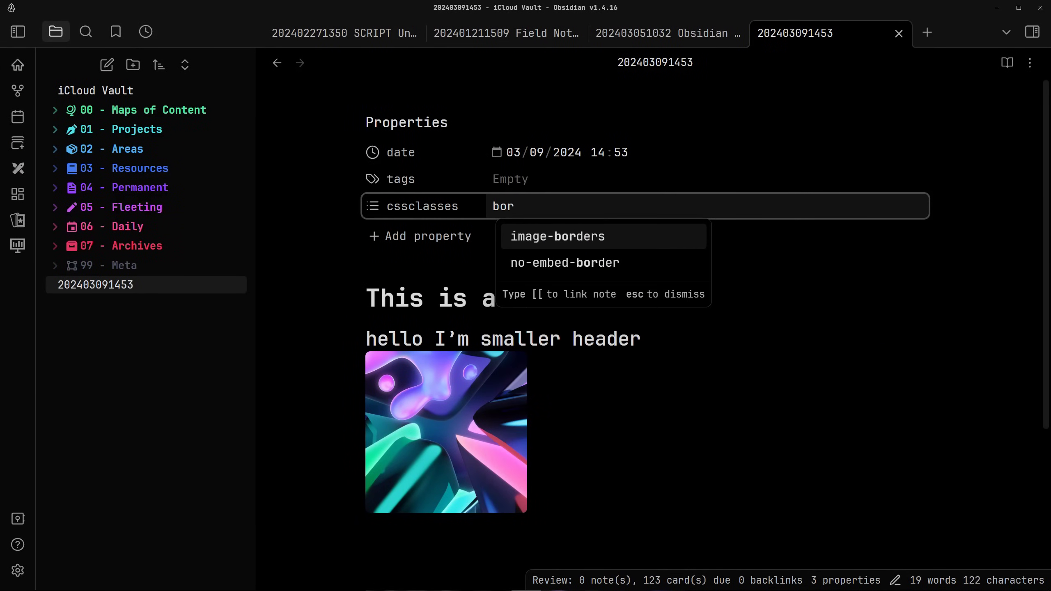
key("Return")
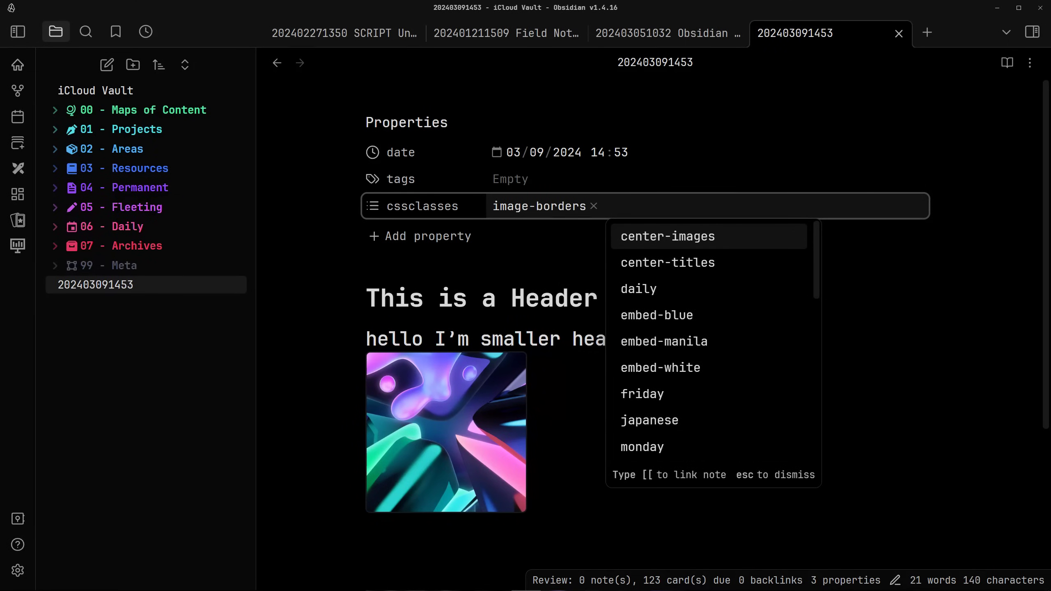
key("Return")
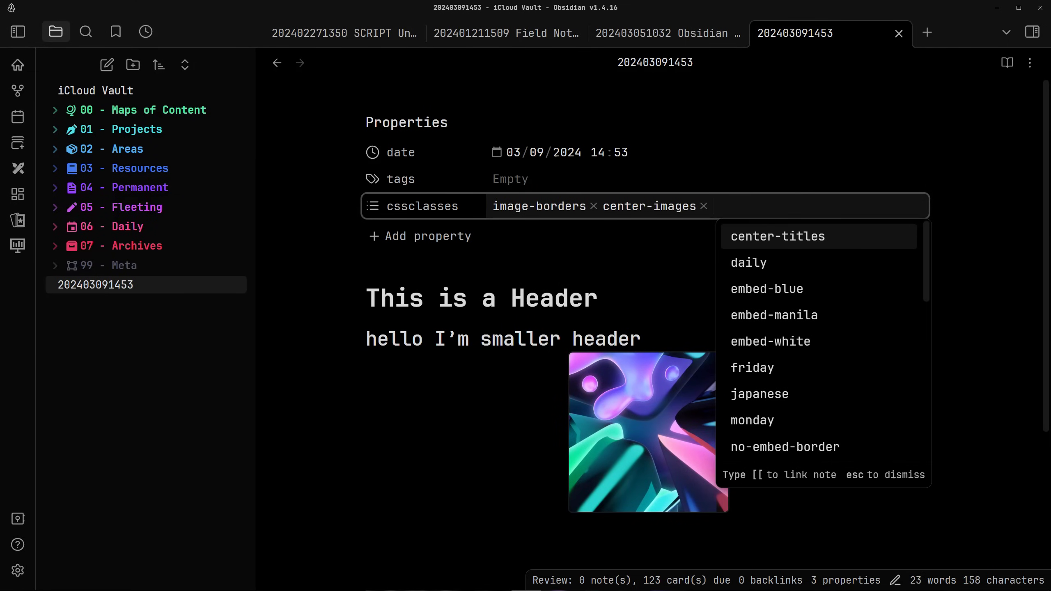
key("Return")
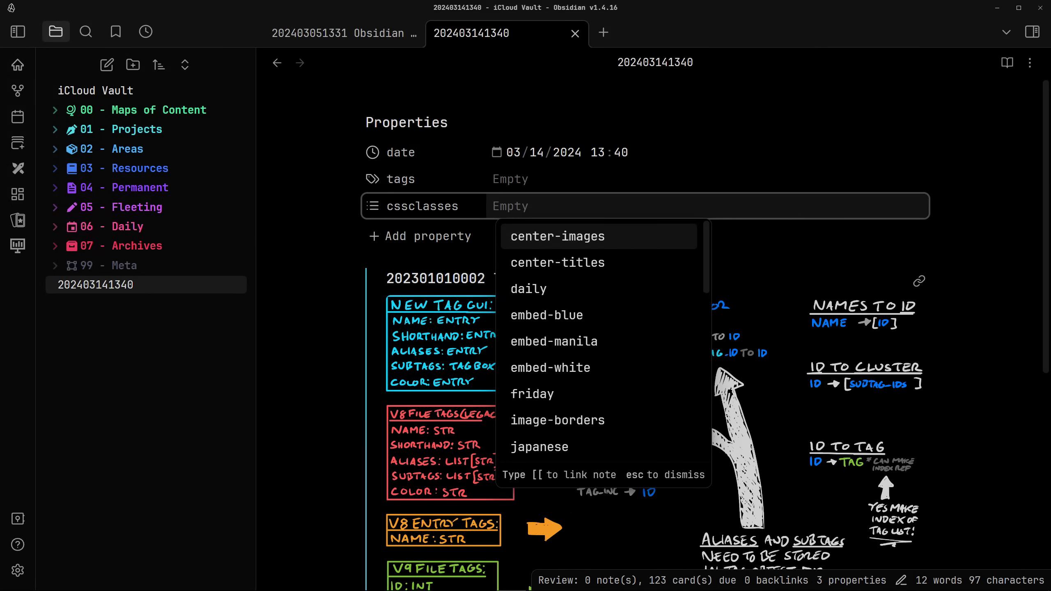
type("no")
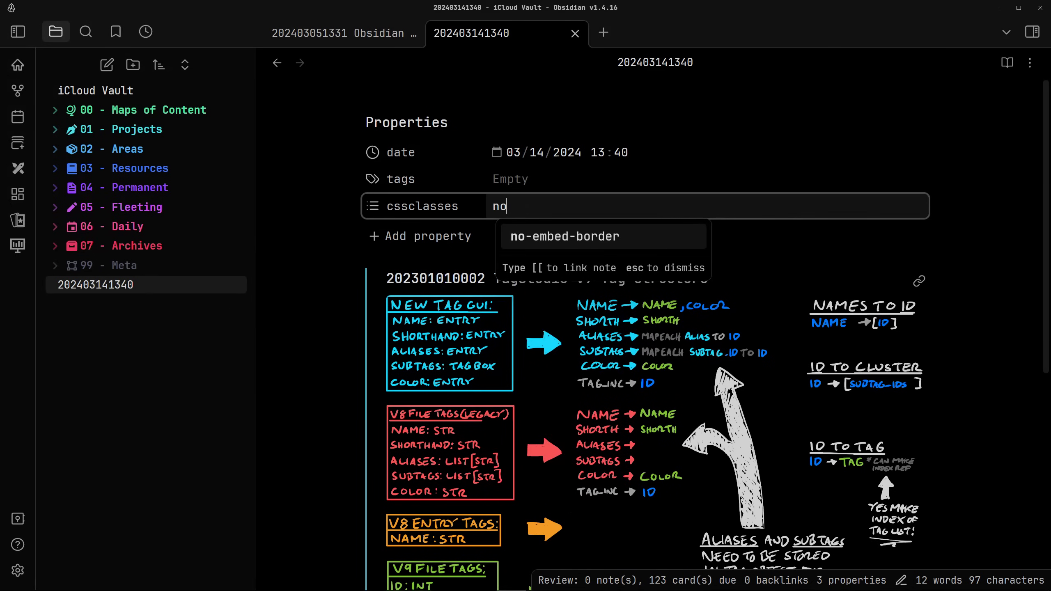
key("Return")
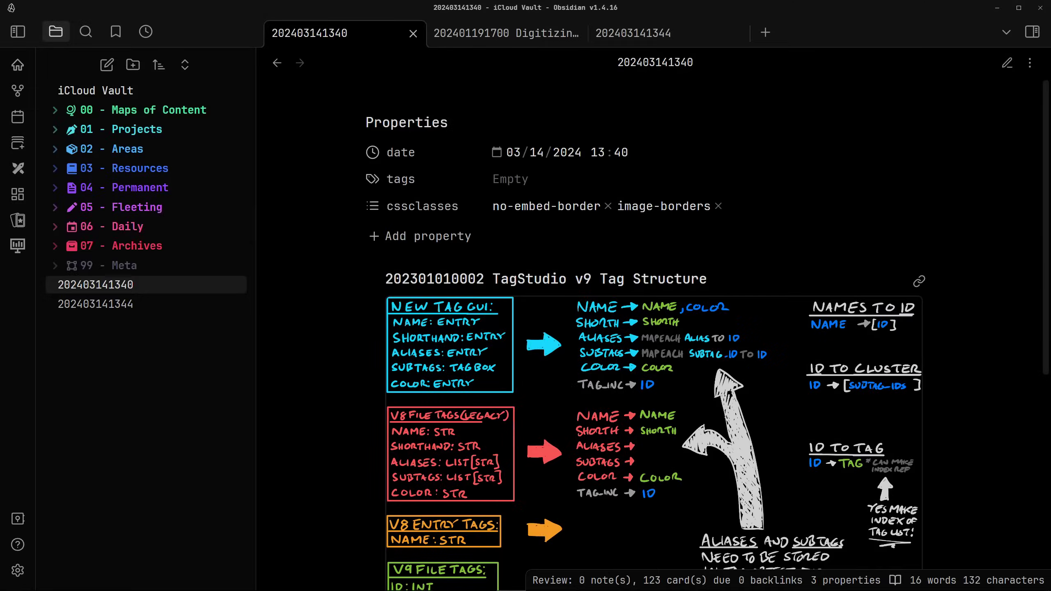
key("ctrl+Tab")
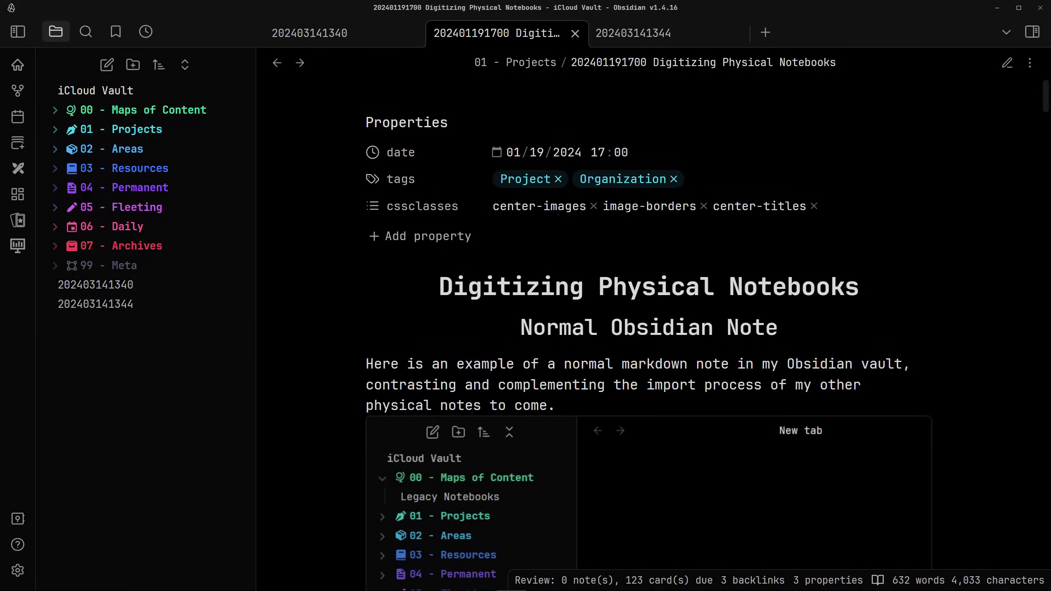
key("ctrl+Tab")
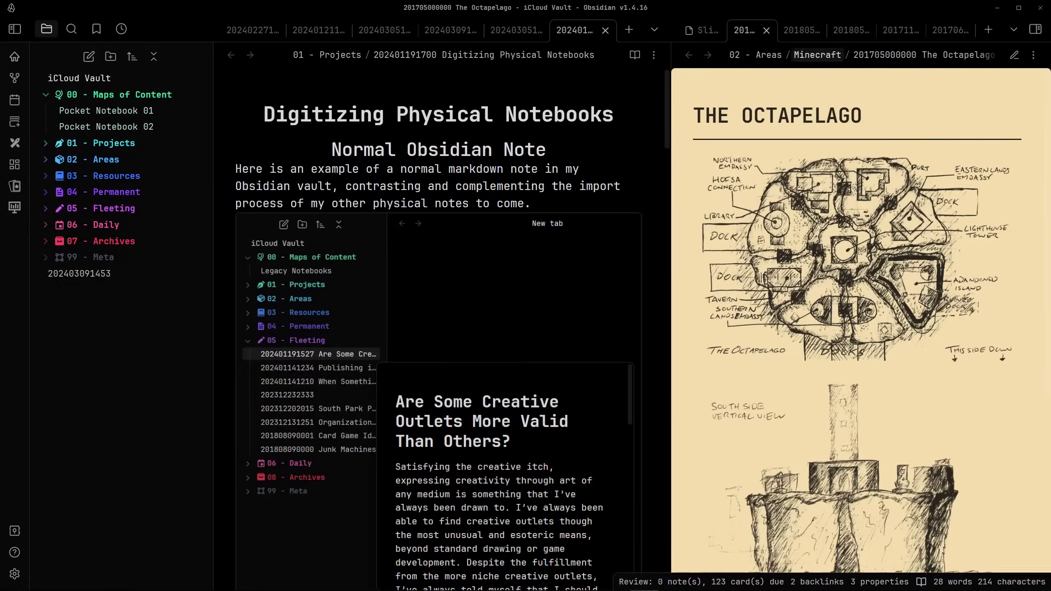
Go through the right pane's tabs to the Hard Drive Partitions note
left_click(794, 30)
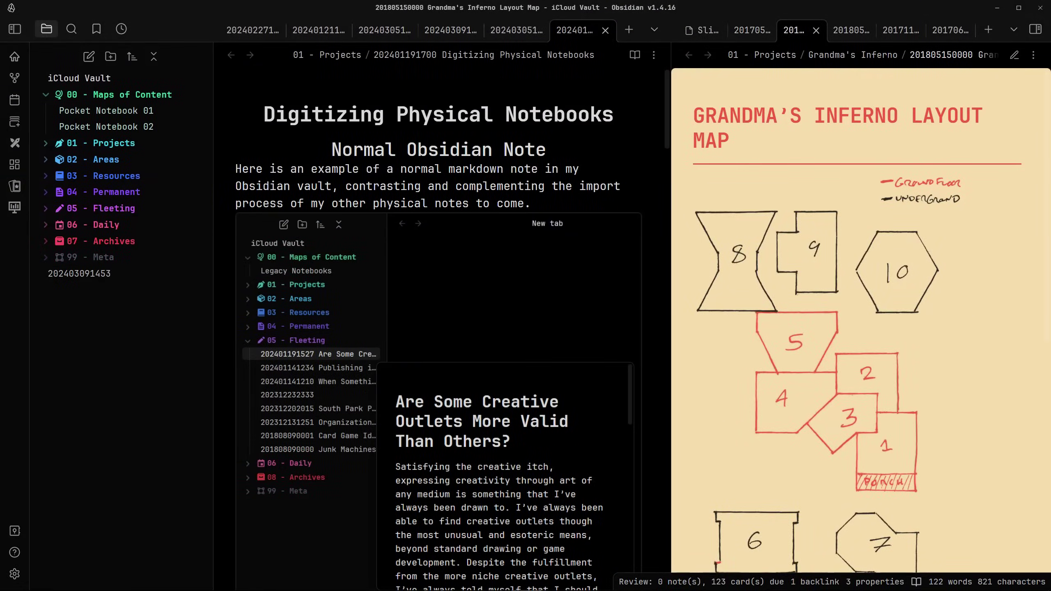
left_click(844, 30)
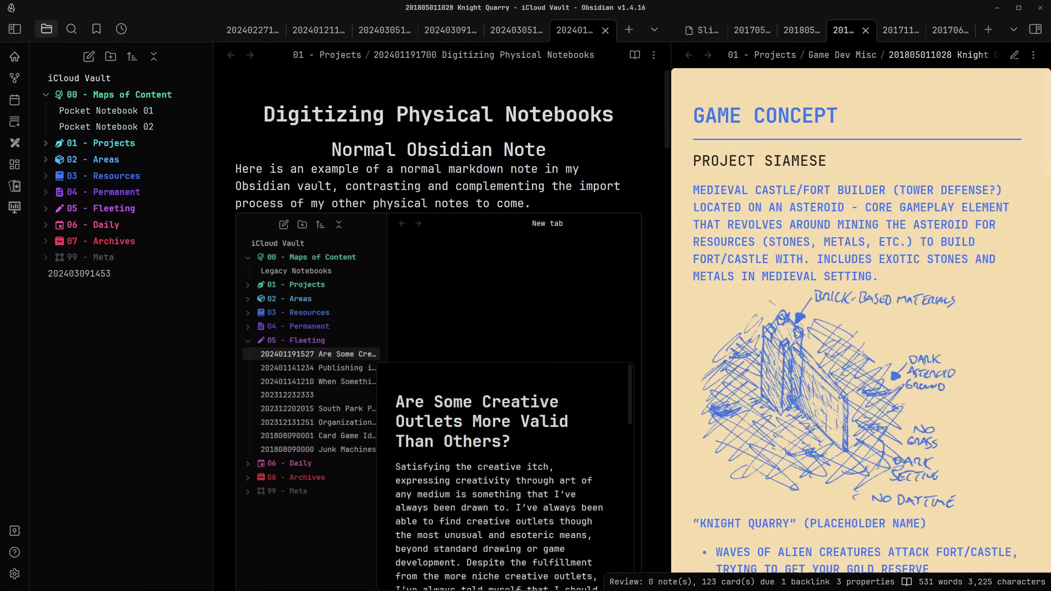
left_click(893, 30)
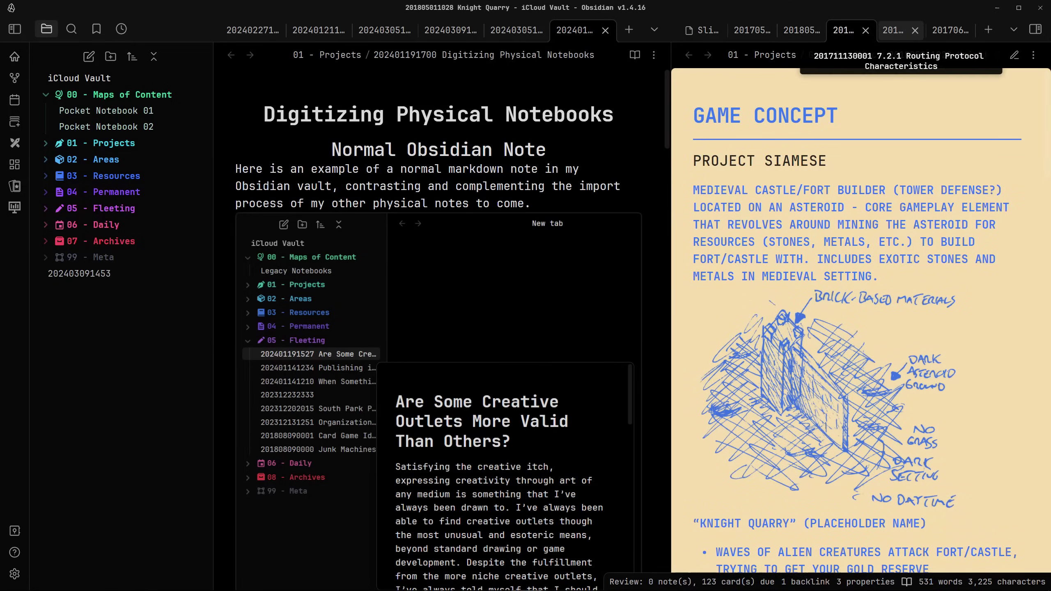
left_click(943, 30)
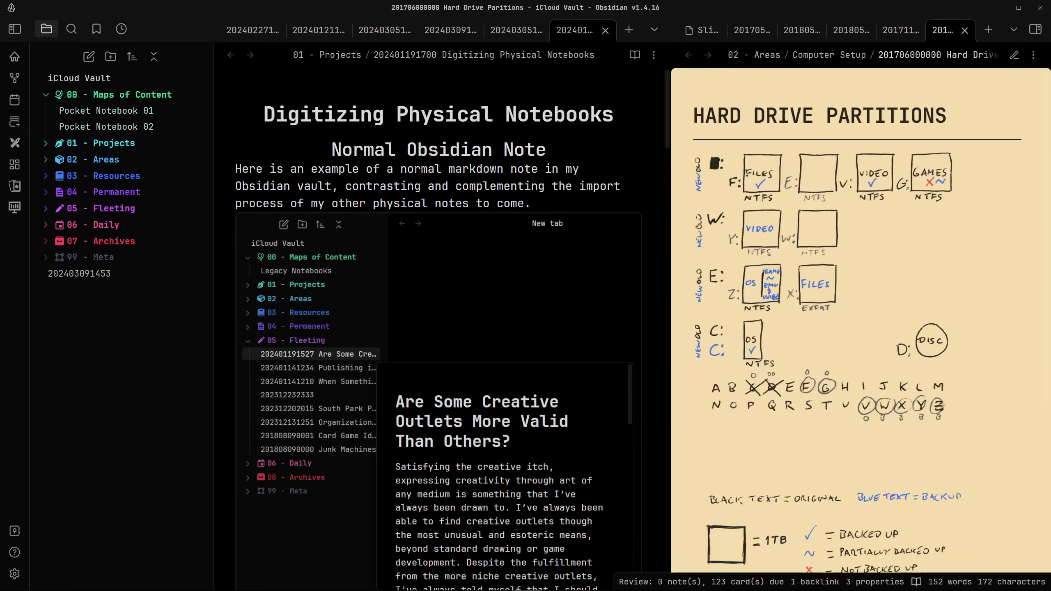
Remove the page-manila class from the note's cssclasses property
scroll(856, 327, "down", 3)
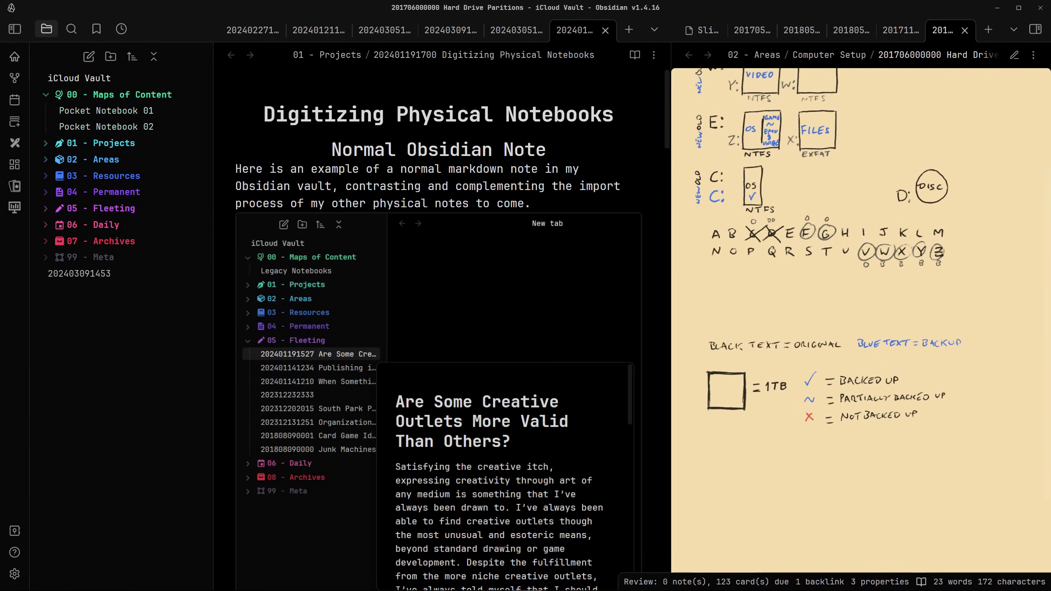
scroll(857, 327, "up", 3)
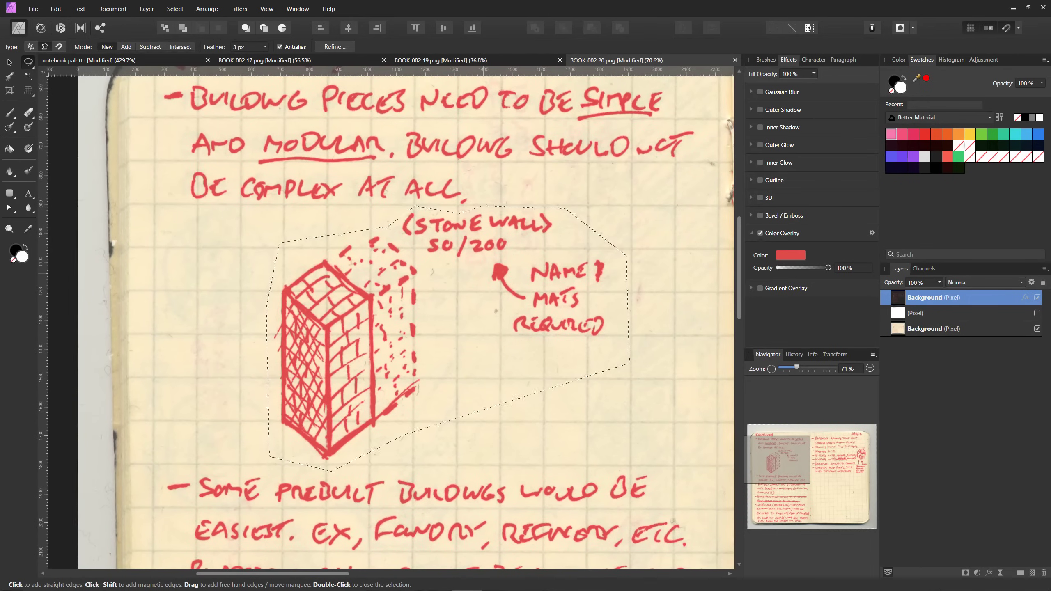
scroll(495, 257, "down", 2)
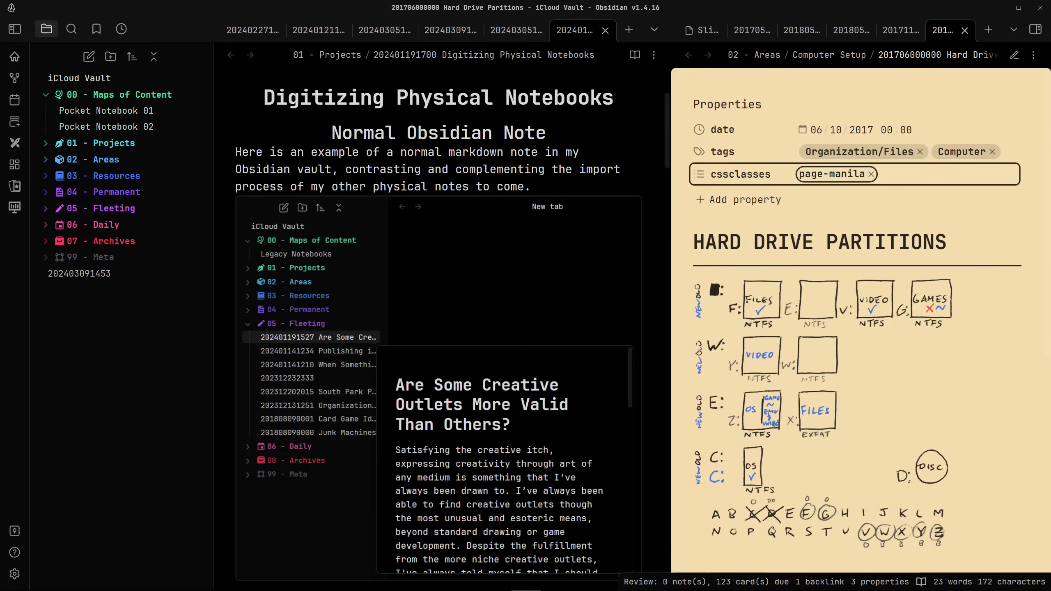
key("BackSpace")
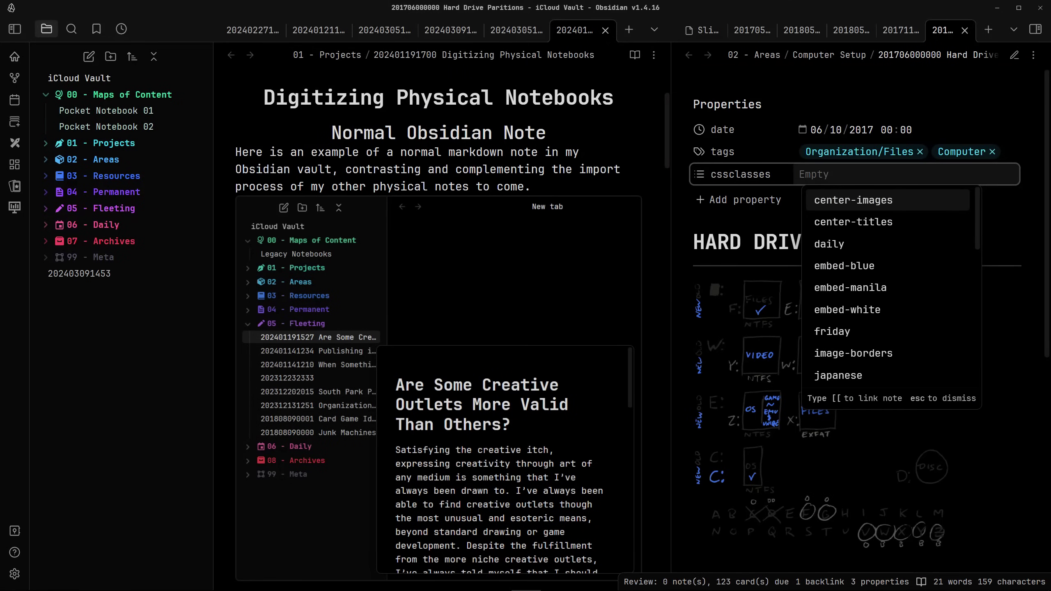
Add page-manila, a red style class, recolor-images and page-white to the cssclasses property
type("page")
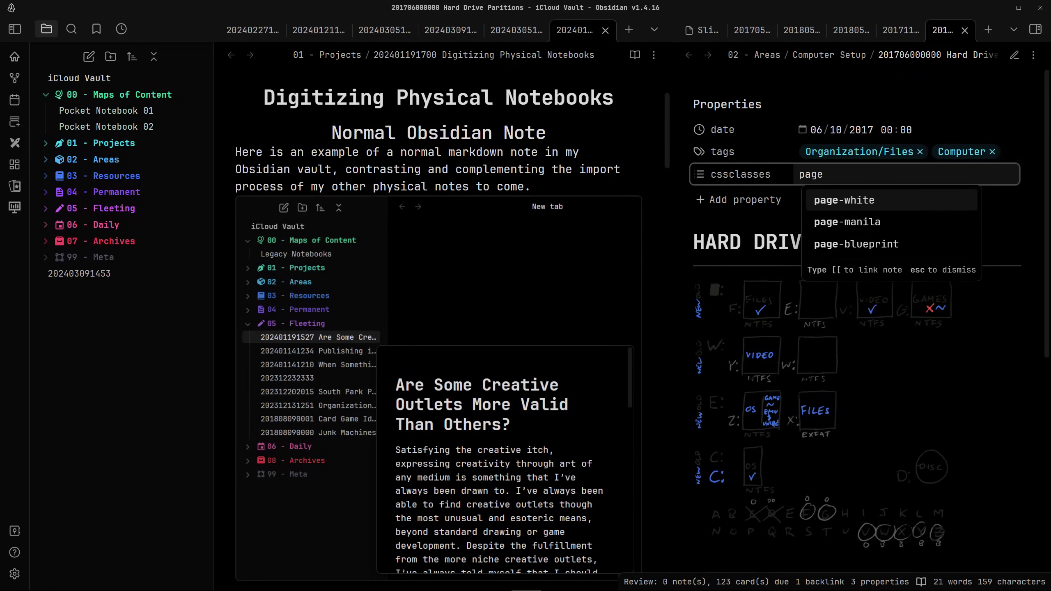
key("Down")
key("Return")
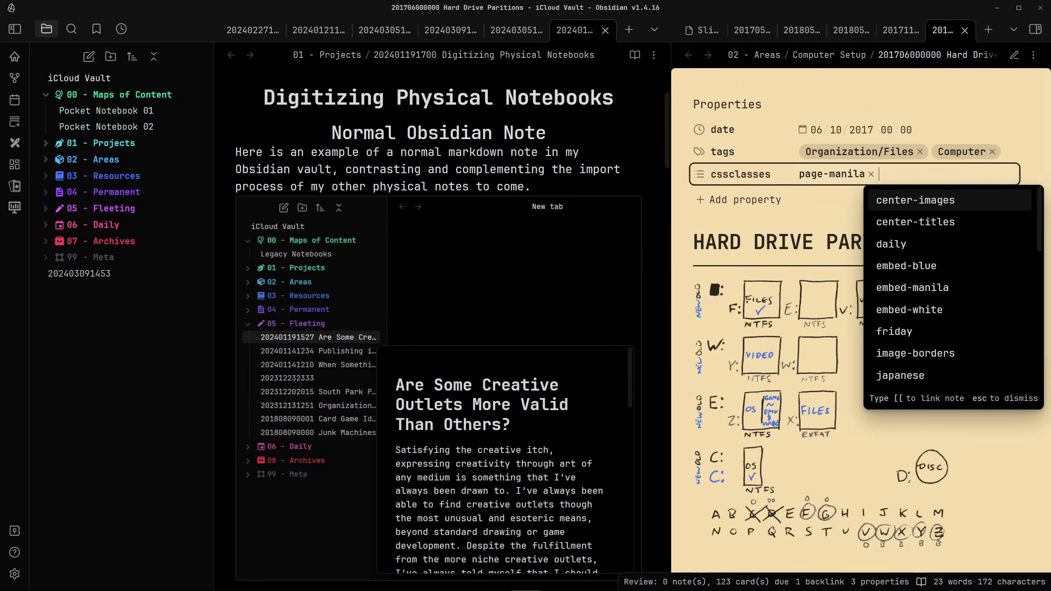
type("page")
key("Return")
type("recolor")
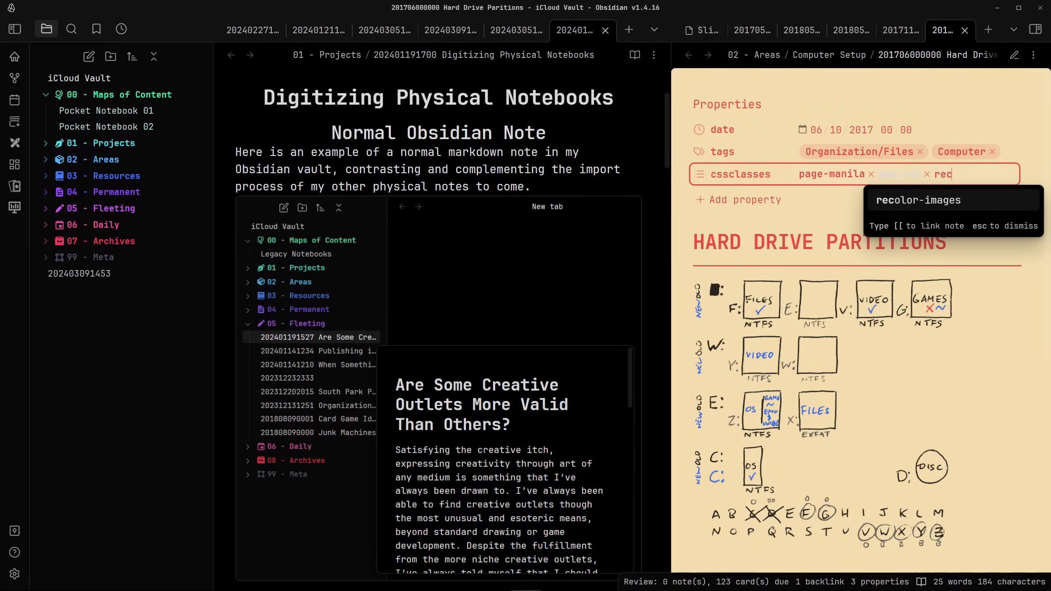
key("Return")
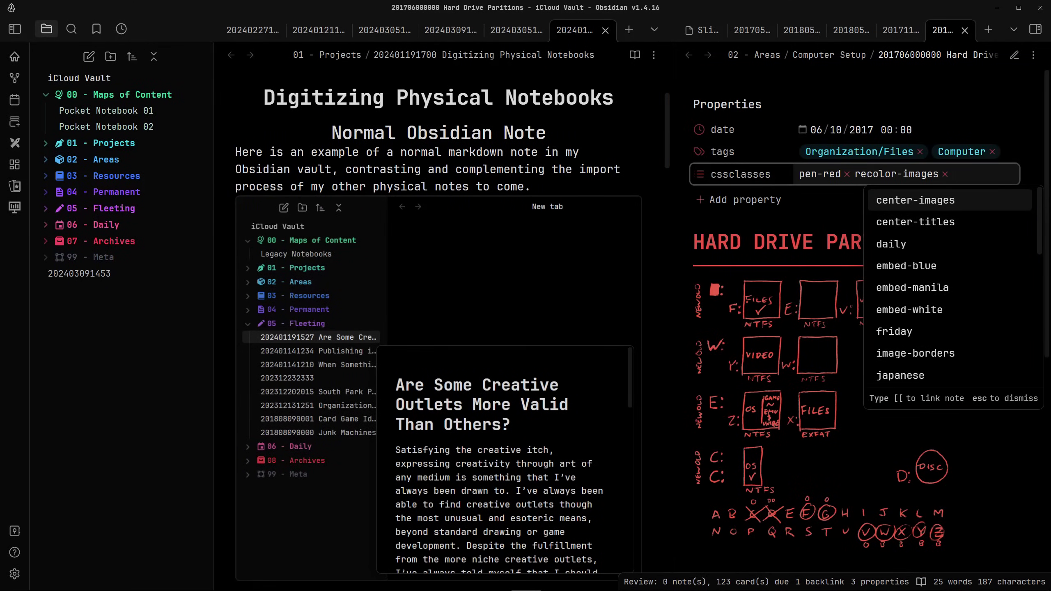
type("pa")
key("Return")
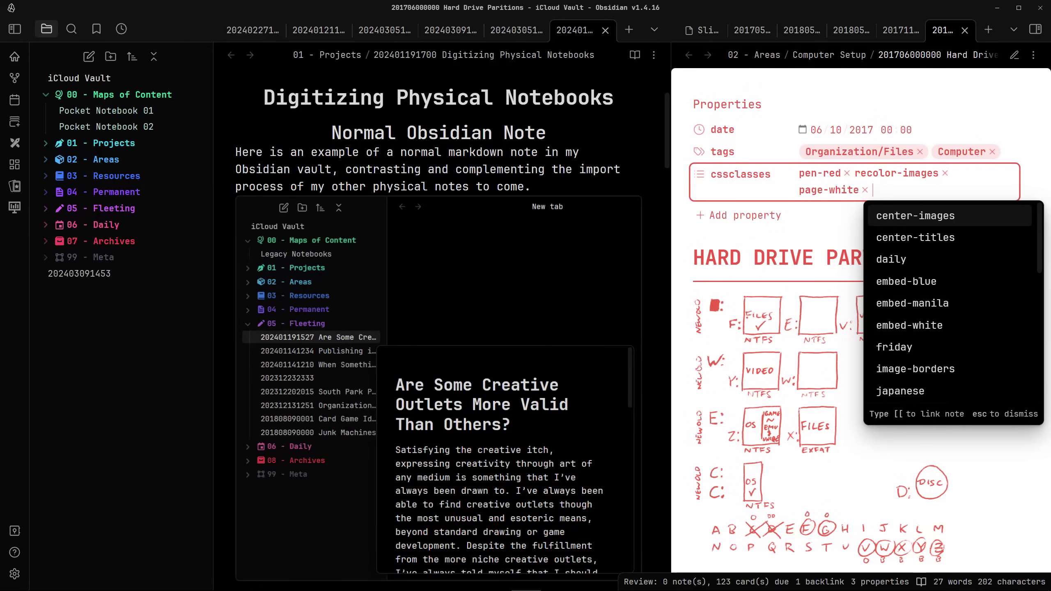
key("Down")
key("Down")
key("Down")
key("Down")
key("Down")
key("Down")
key("Down")
key("Down")
key("Escape")
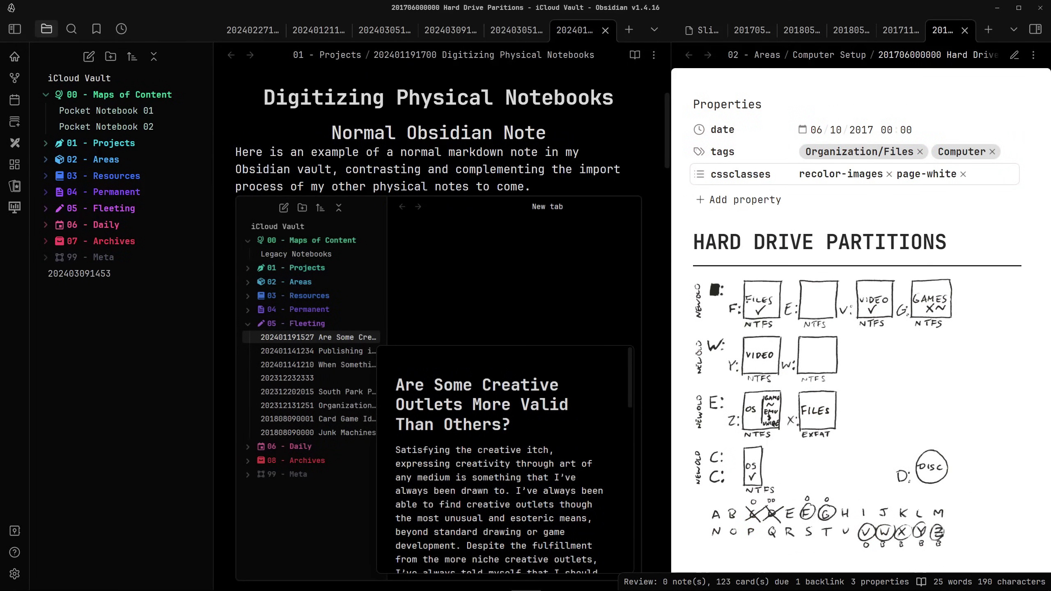
Swap the page-white class for page-blueprint
left_click(971, 174)
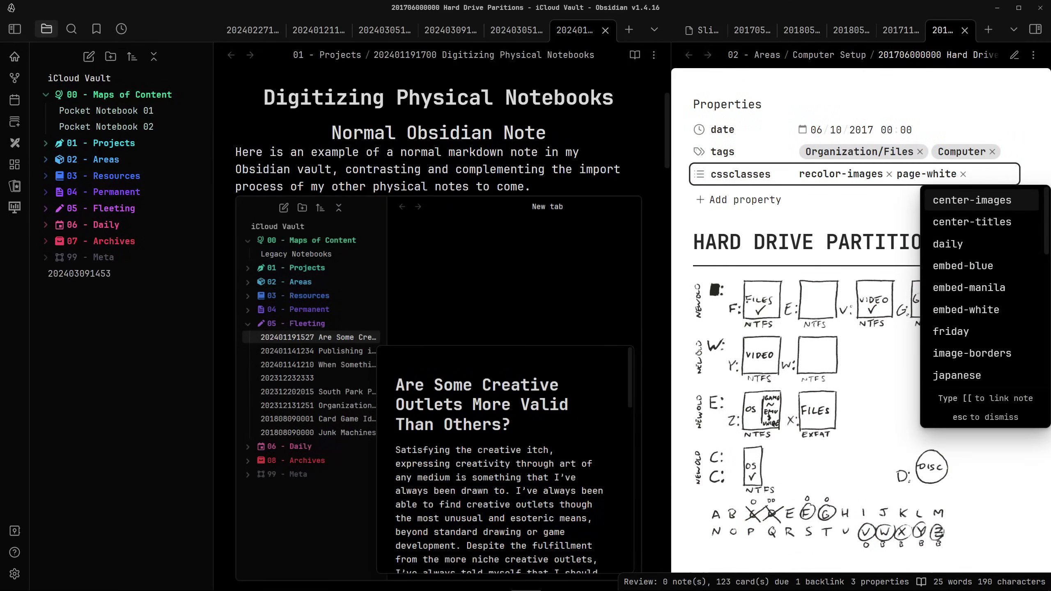
key("BackSpace")
key("BackSpace")
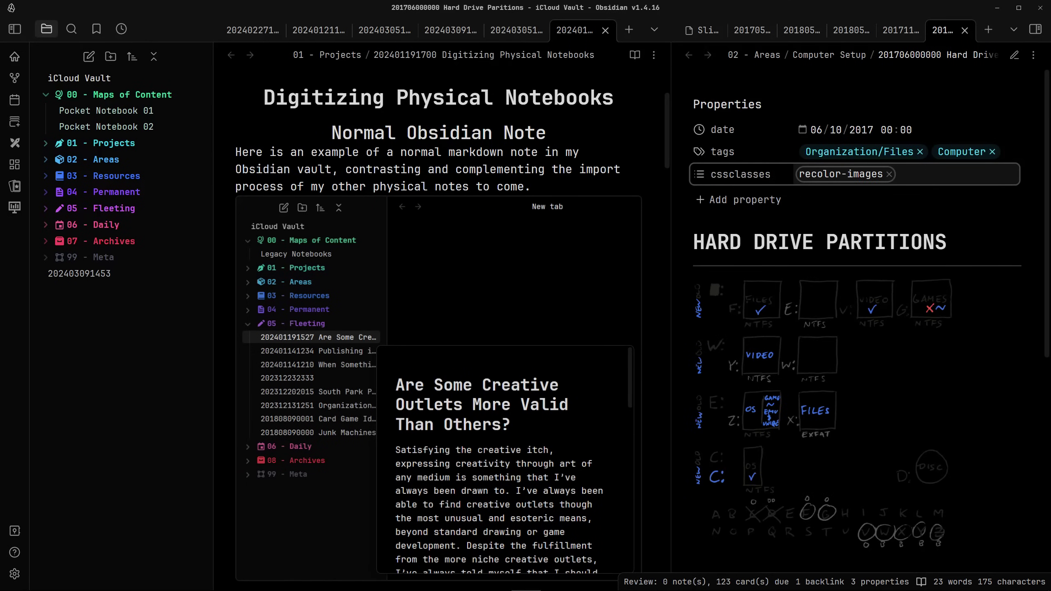
type("blue")
key("Down")
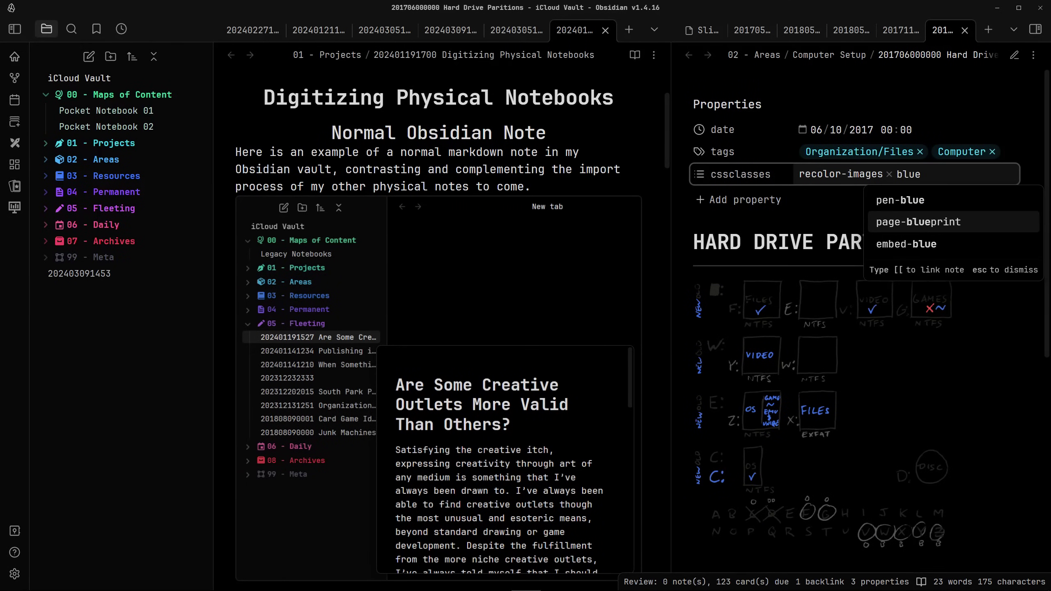
key("Return")
key("Escape")
Remove recolor-images and page-blueprint, leaving page-manila as the page style
scroll(869, 311, "down", 1)
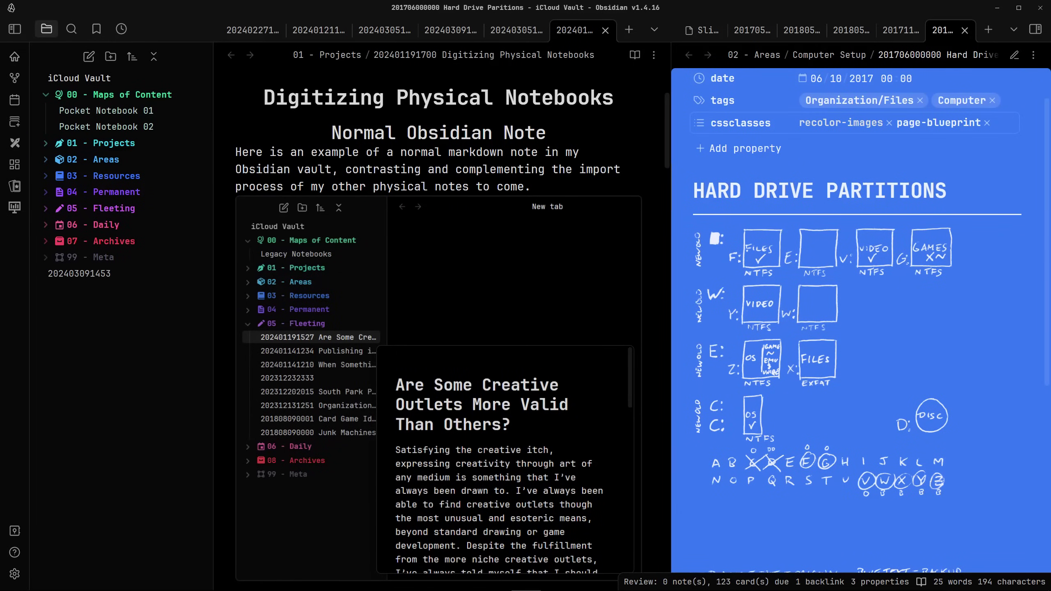
left_click(889, 123)
left_click(889, 122)
left_click(952, 122)
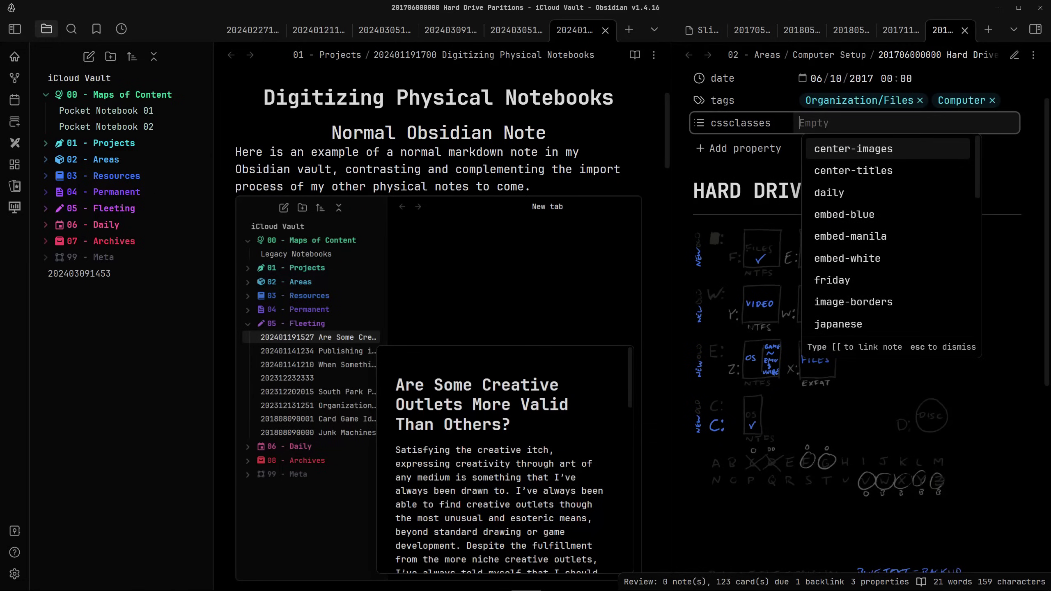
type("man")
key("Return")
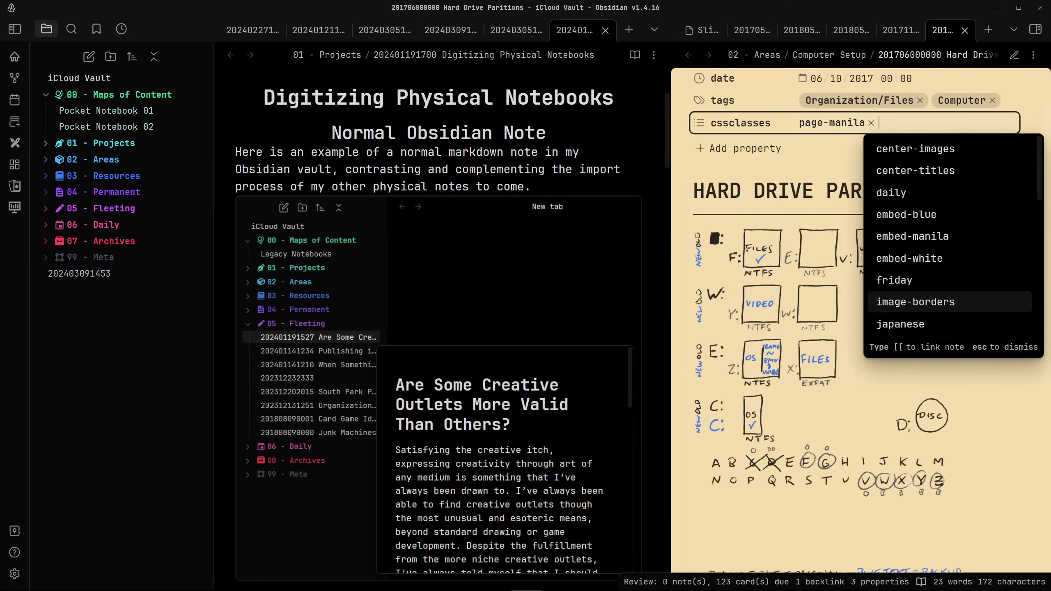
key("Escape")
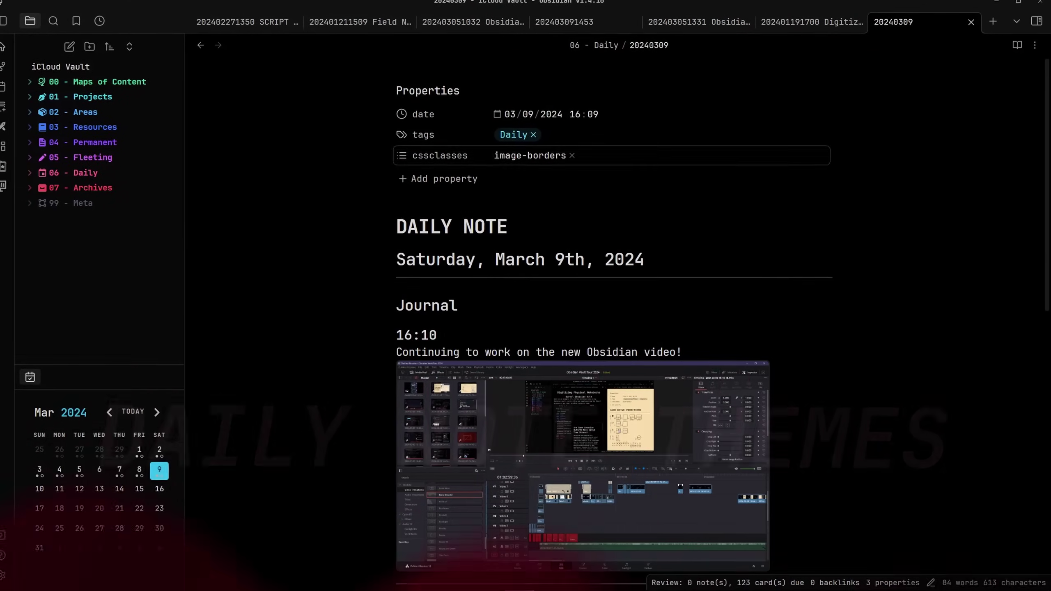
Add the daily class and try the sunday, monday and tuesday weekday classes in turn
left_click(575, 152)
type("da")
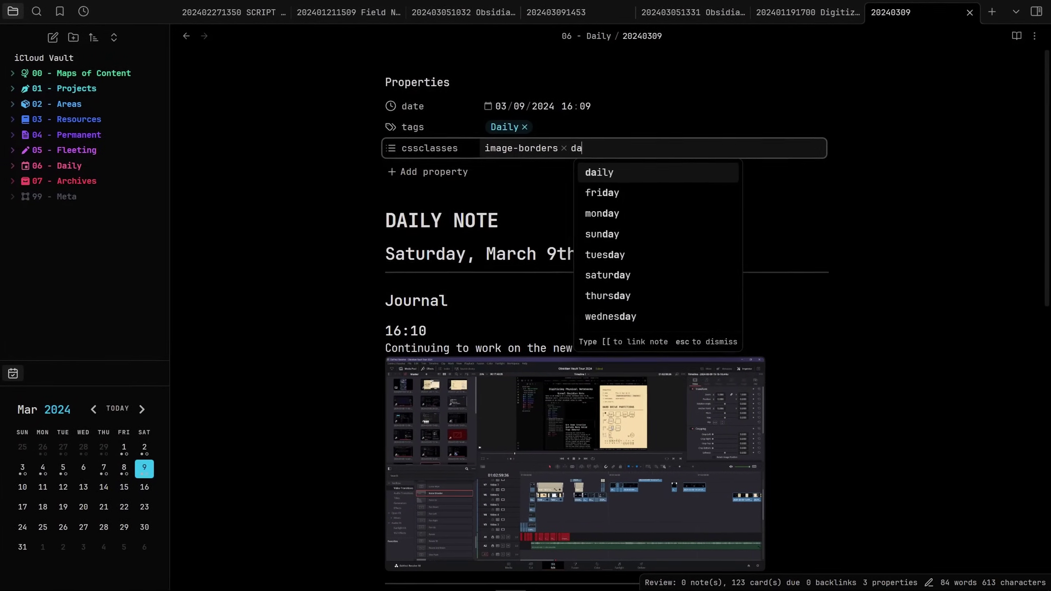
key("Return")
type("sund")
key("Return")
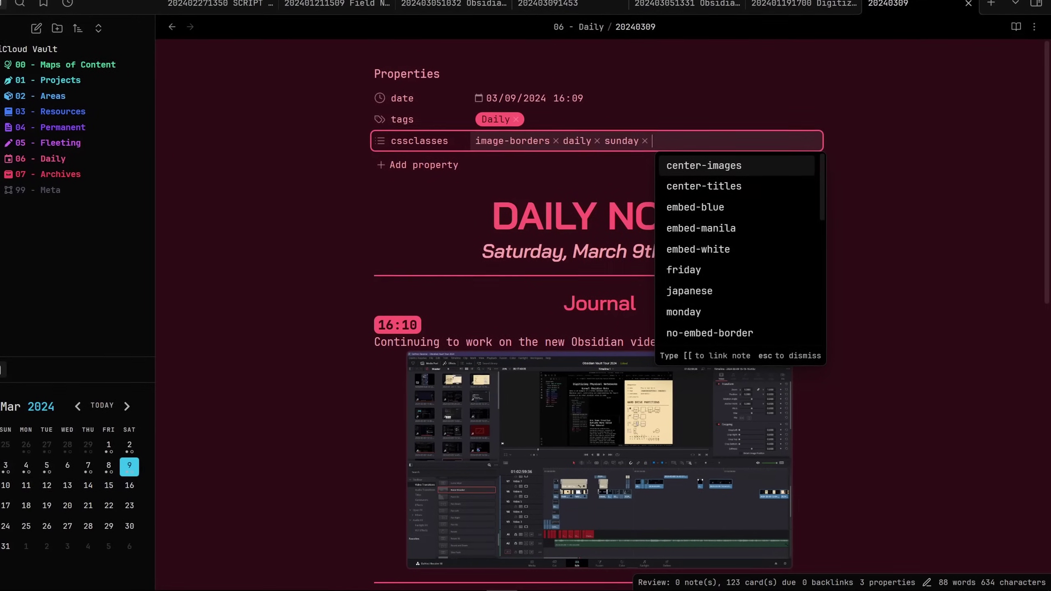
key("BackSpace")
type("mon")
key("Return")
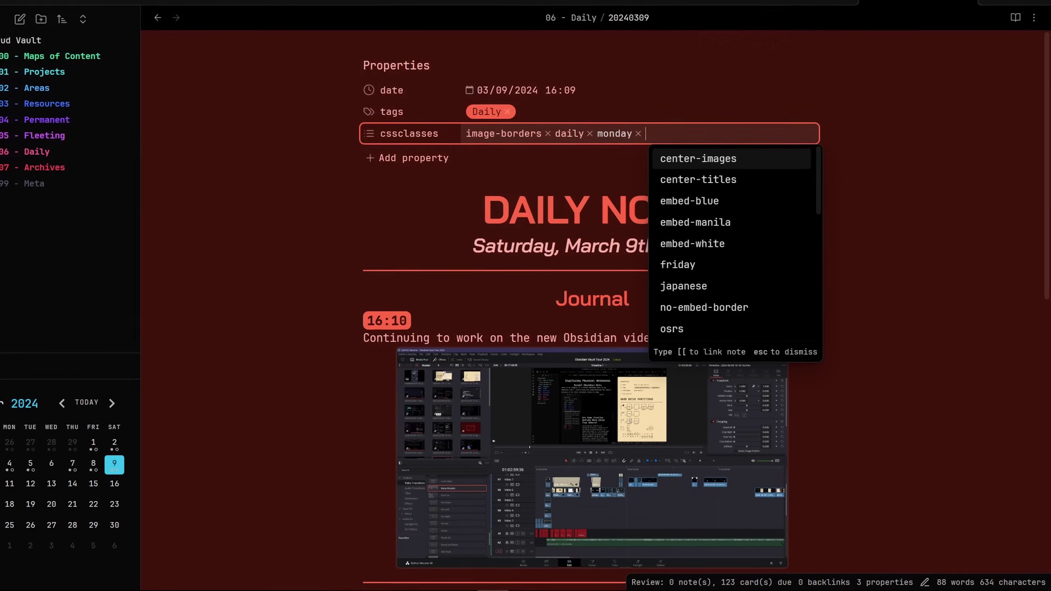
key("BackSpace")
type("tue")
key("Return")
key("BackSpace")
Try wednesday, thursday and friday classes, finally settling on saturday
type("we")
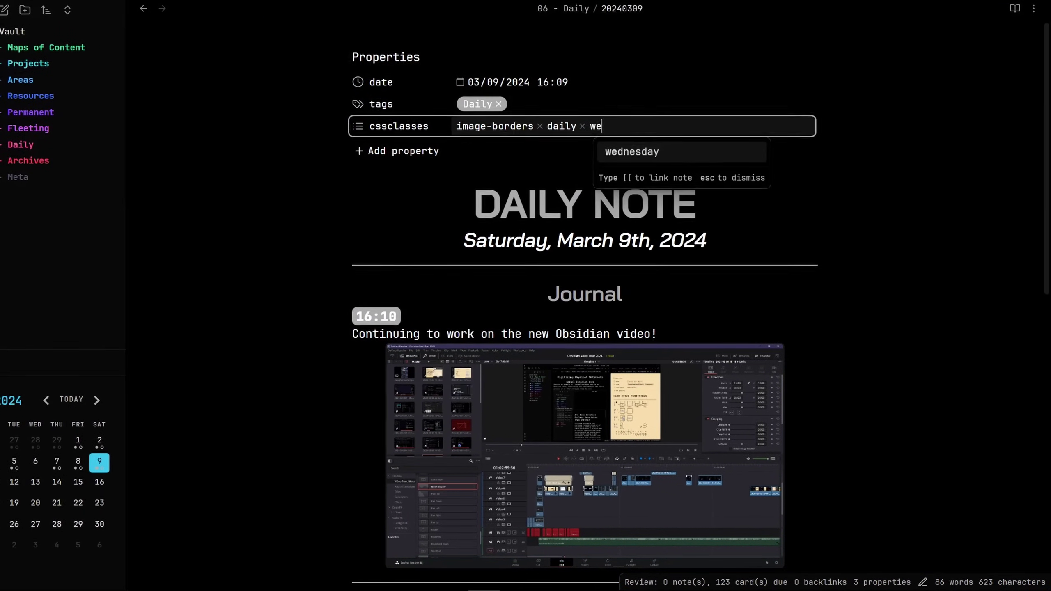
key("Return")
key("BackSpace")
type("thur")
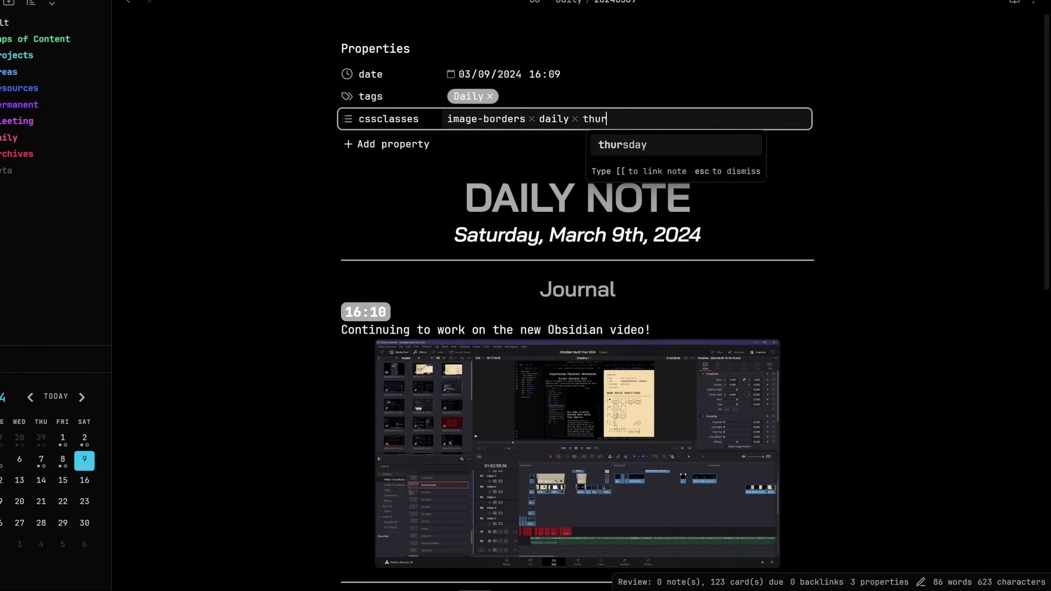
key("Return")
key("BackSpace")
type("fr")
key("Return")
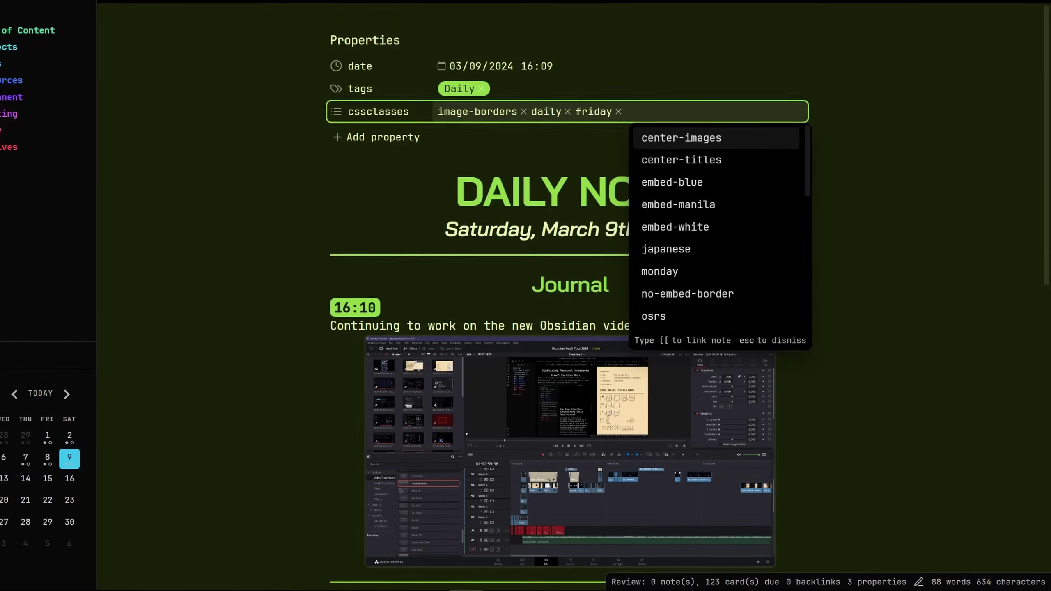
key("BackSpace")
type("sat")
key("Return")
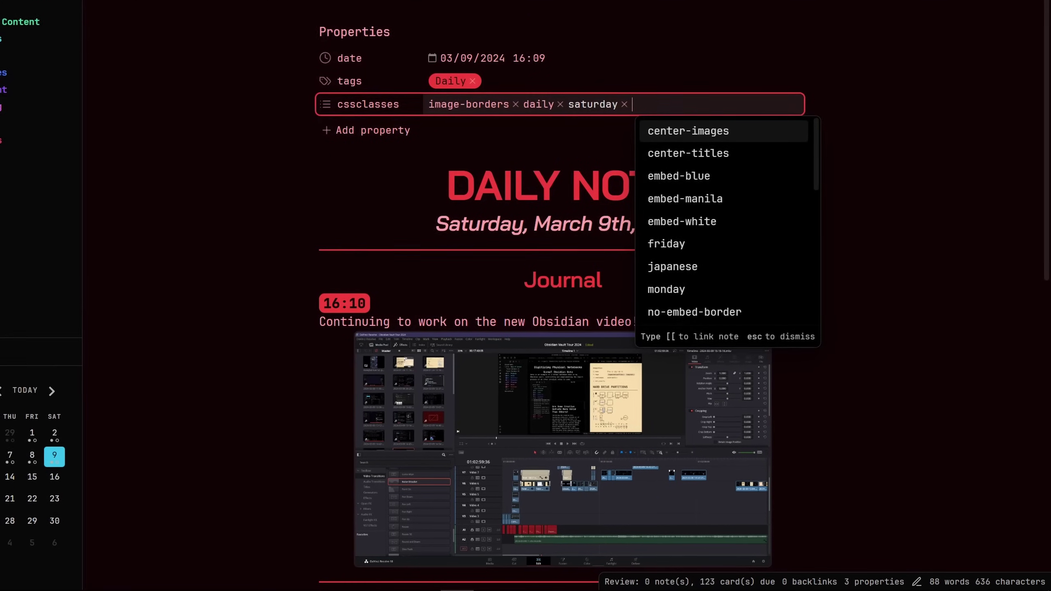
key("Escape")
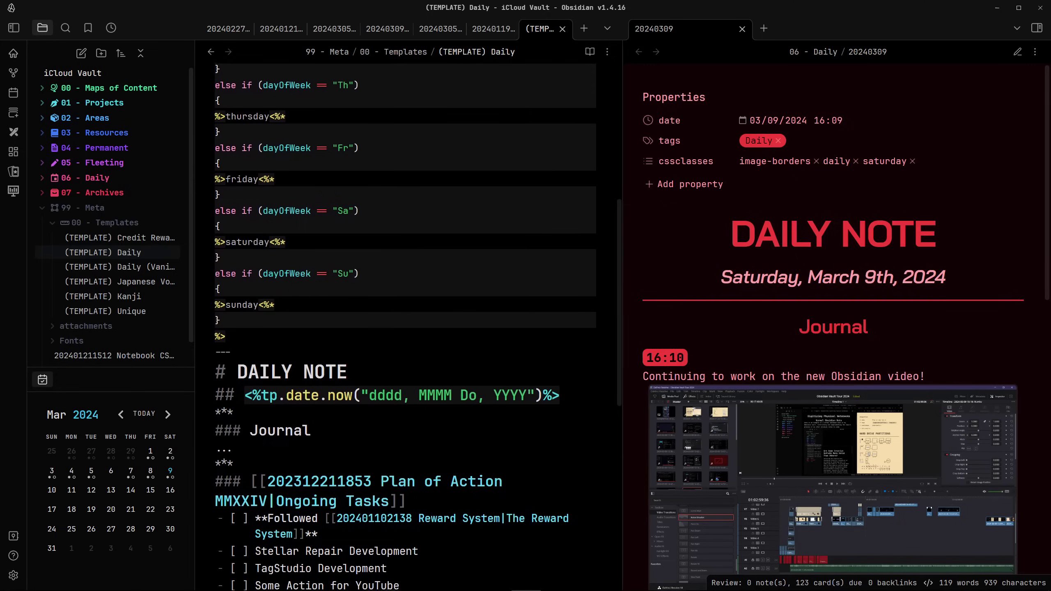
Scroll the Daily template, then move down Daily Note.css in VS Code to the per-weekday colour classes
scroll(406, 327, "down", 3)
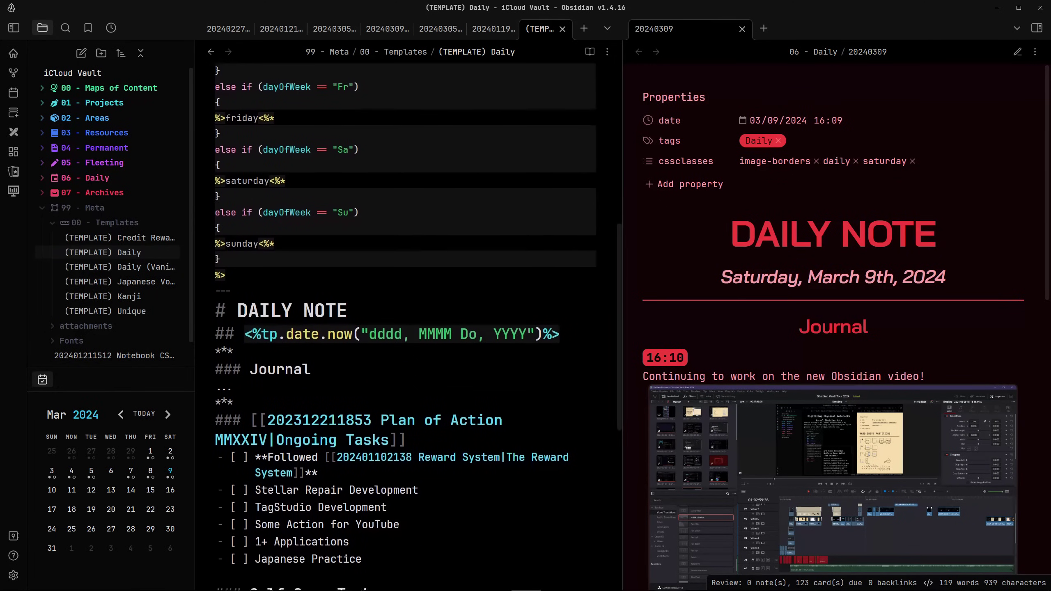
scroll(405, 328, "down", 3)
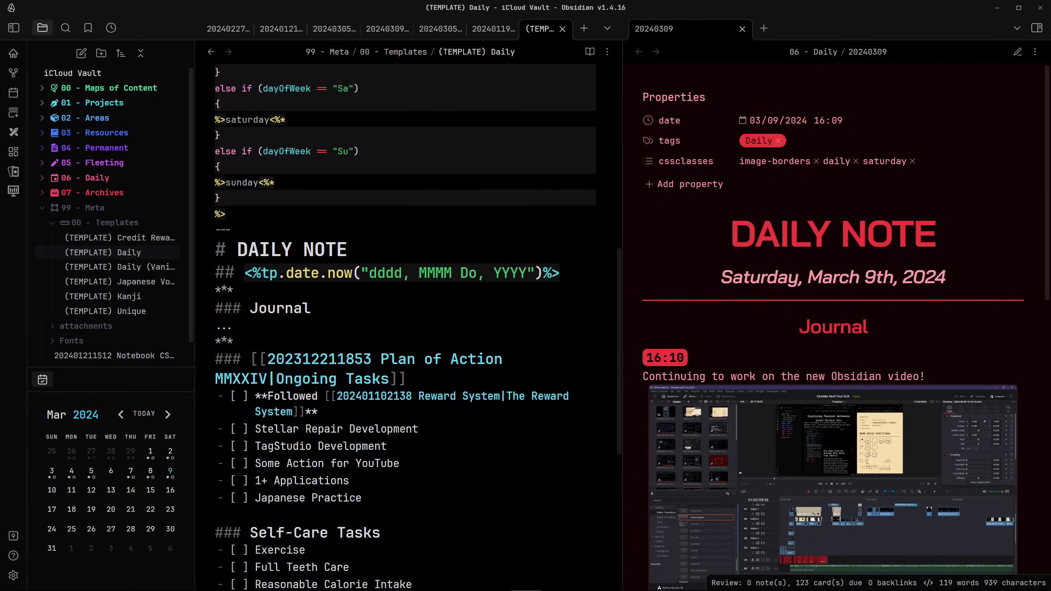
scroll(405, 327, "down", 3)
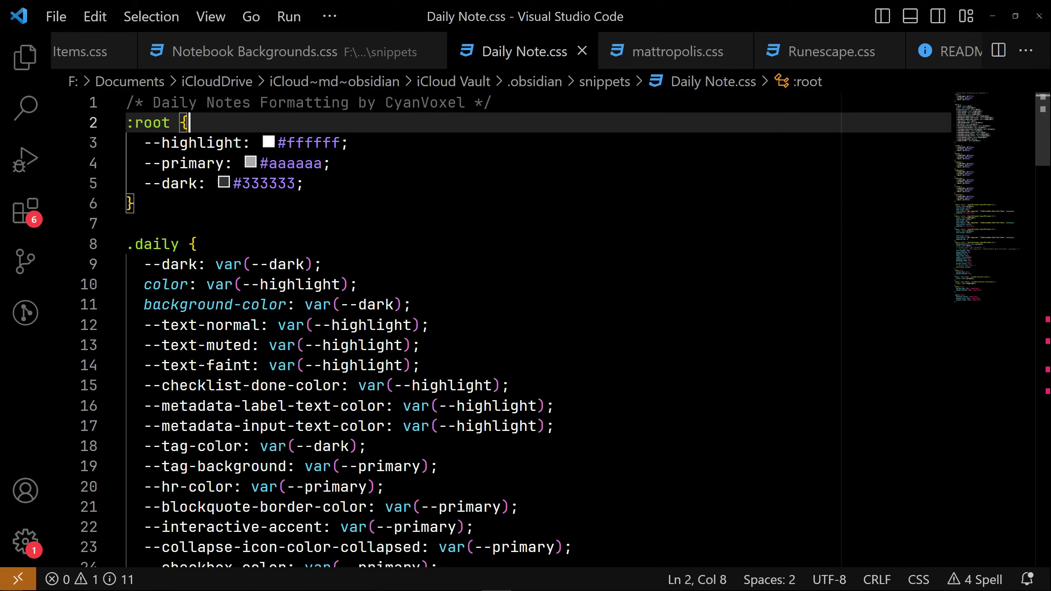
left_click(359, 285)
left_click(494, 535)
key("Down")
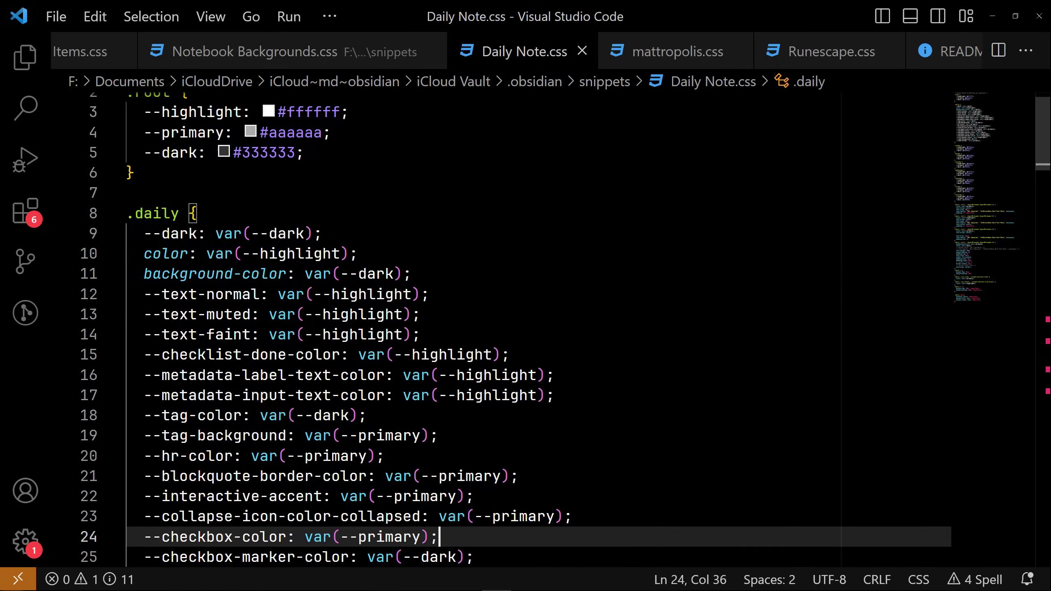
key("Down")
key("Down")
key("Down")
key("Down")
key("Down")
key("Down")
key("Down")
key("Down")
key("Down")
key("Down")
key("Down")
key("Down")
key("Down")
key("Down")
key("Down")
key("Down")
key("Down")
key("Down")
key("Down")
key("Down")
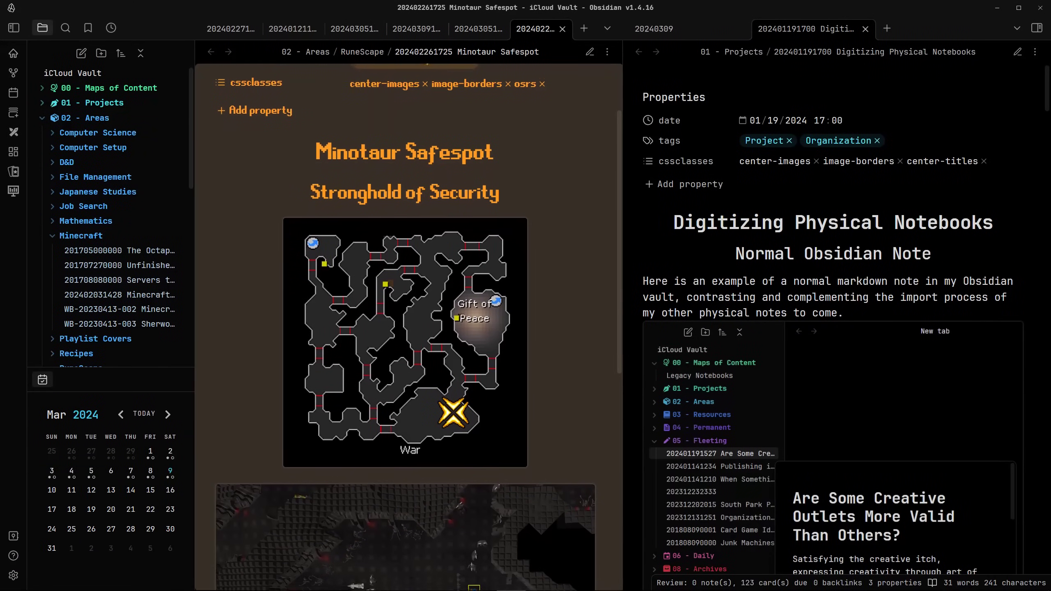
Scroll through the Minotaur Safespot, mc and osrs notes styled with video-game themes
scroll(409, 332, "down", 2)
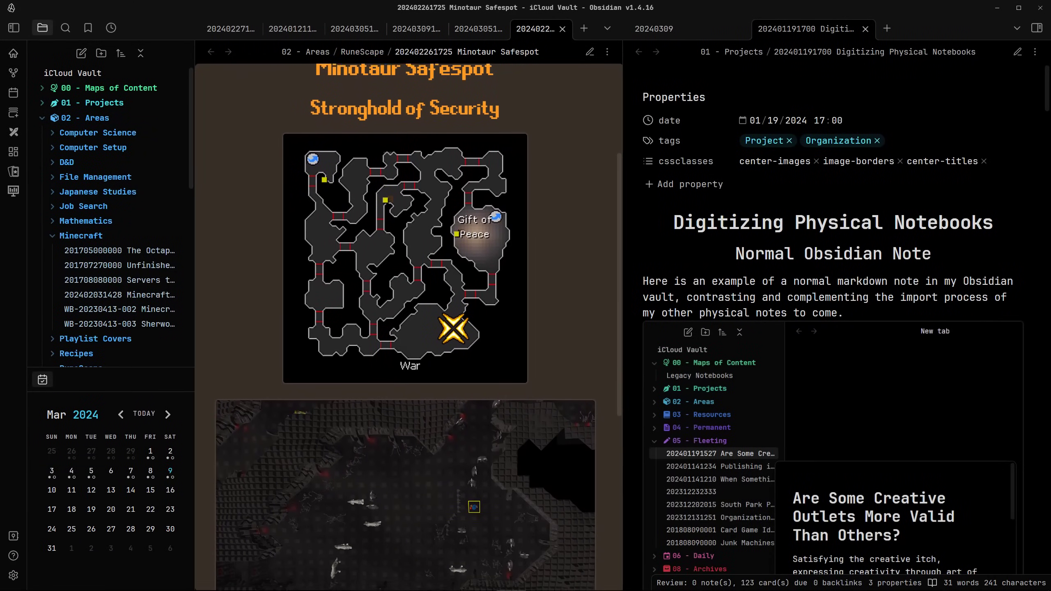
scroll(409, 332, "down", 1)
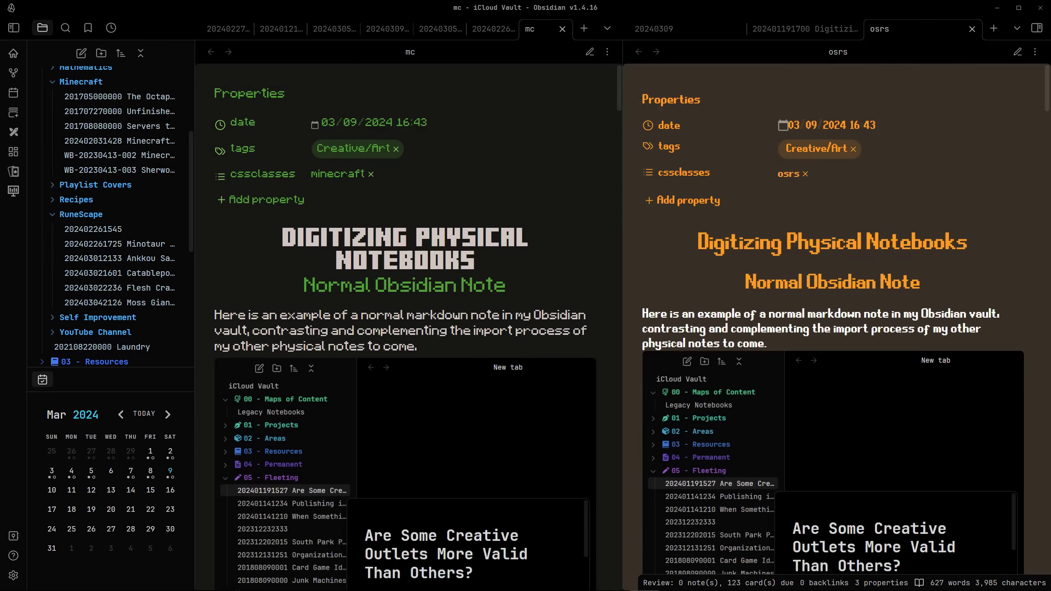
scroll(406, 332, "down", 5)
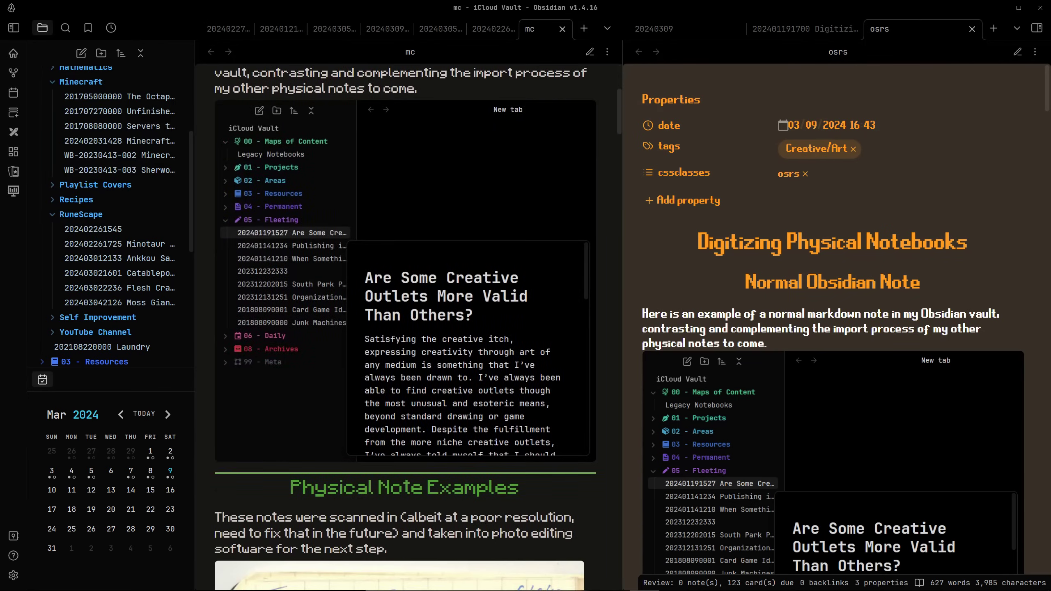
scroll(405, 332, "down", 5)
scroll(832, 331, "down", 5)
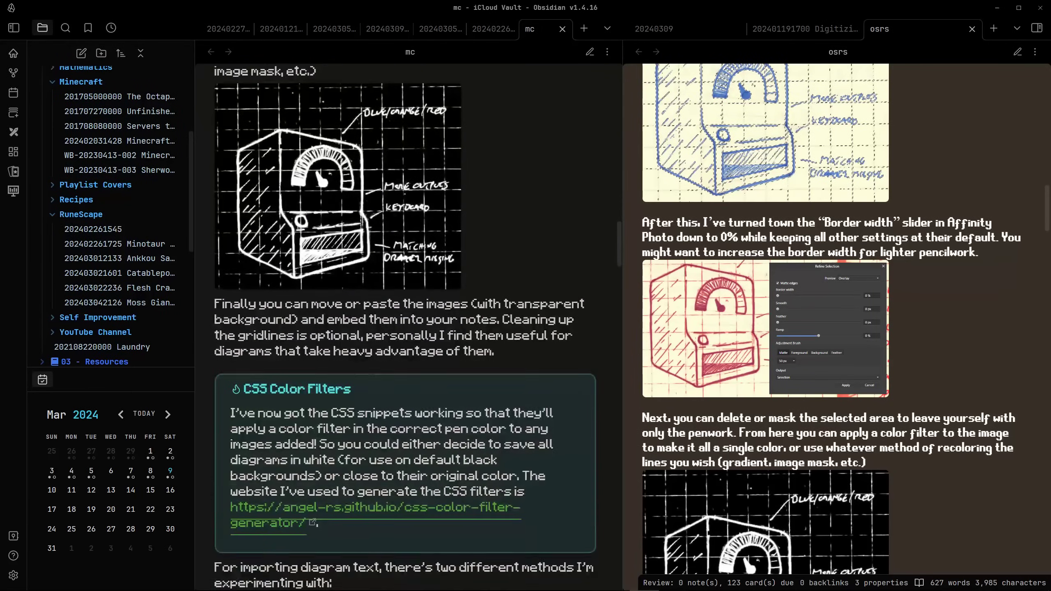
scroll(406, 332, "down", 5)
scroll(832, 331, "down", 8)
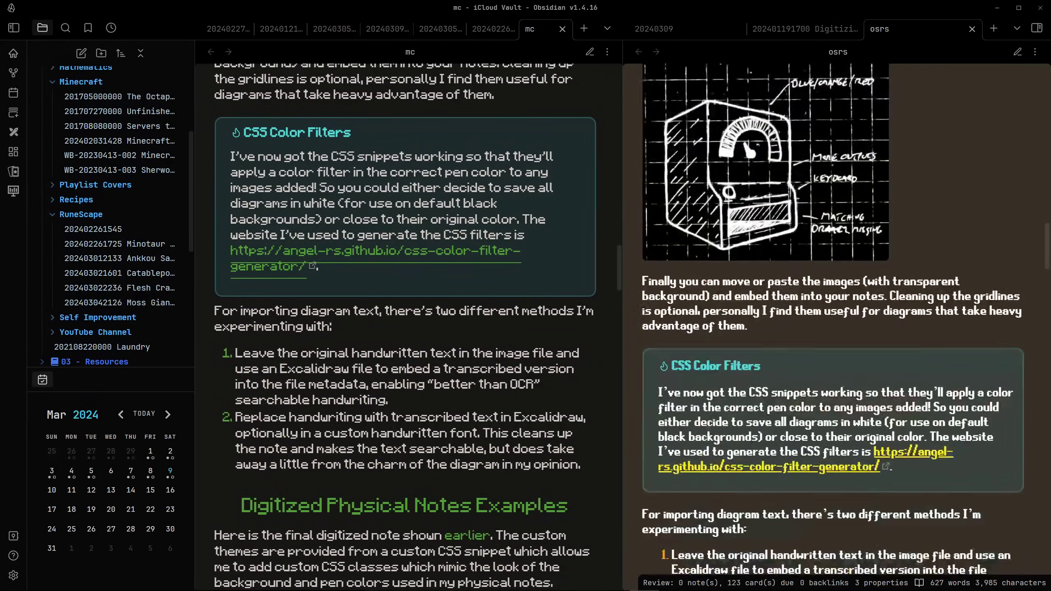
scroll(832, 332, "down", 3)
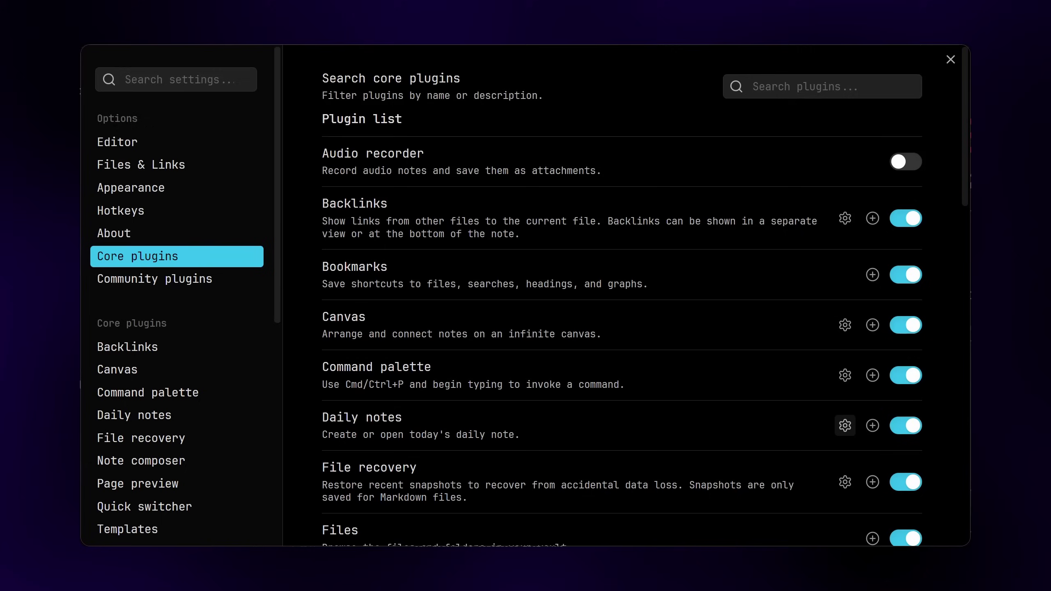
Review the Daily notes settings, checking the folder and template options without changing them
left_click(845, 426)
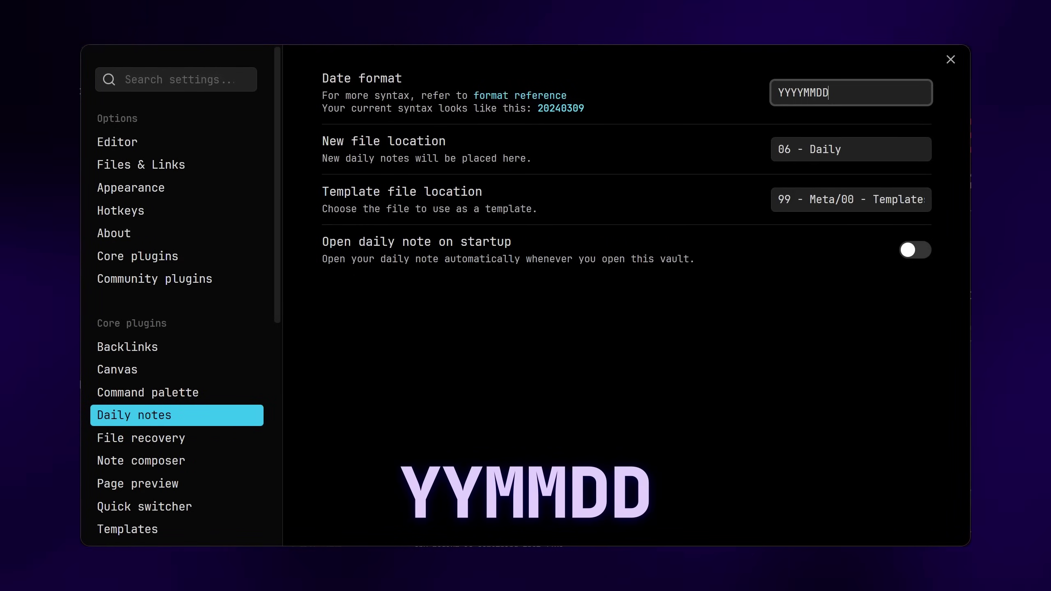
left_click(842, 149)
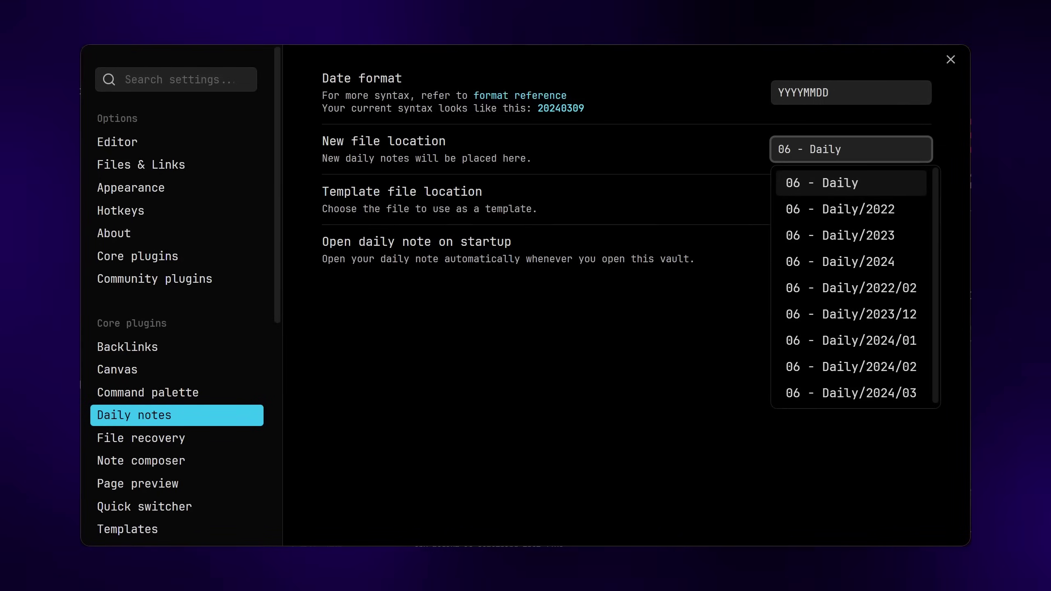
key("Escape")
left_click(911, 199)
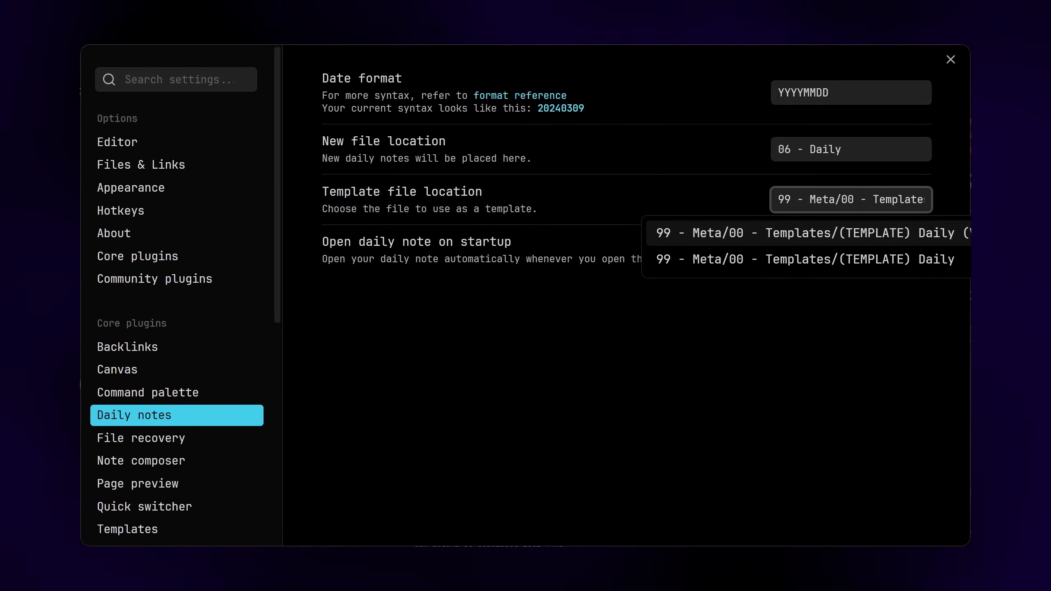
key("Down")
key("Return")
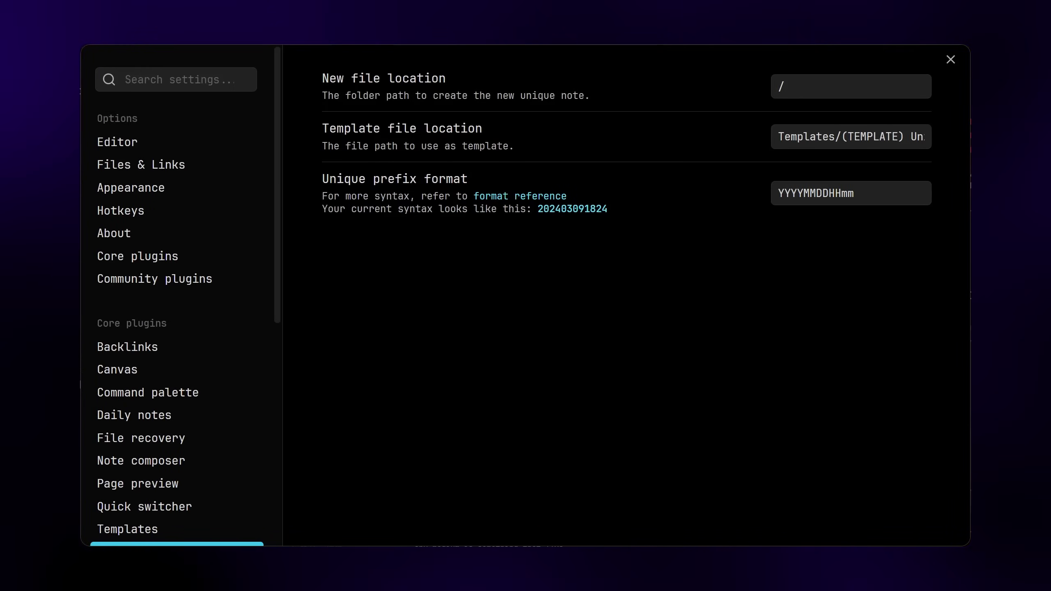
left_click(851, 86)
key("Down")
key("Down")
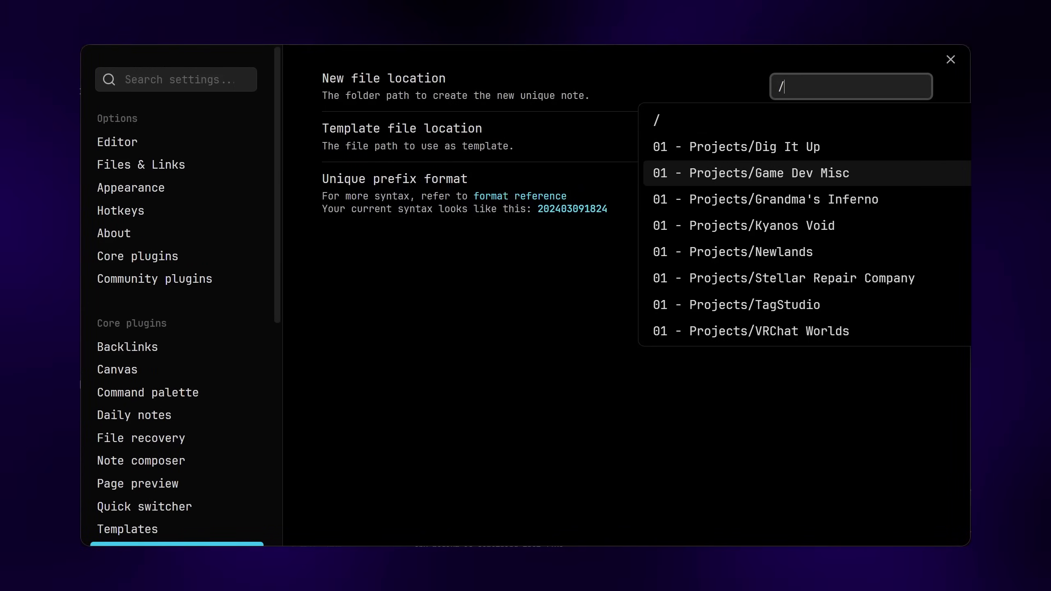
key("Escape")
left_click(851, 137)
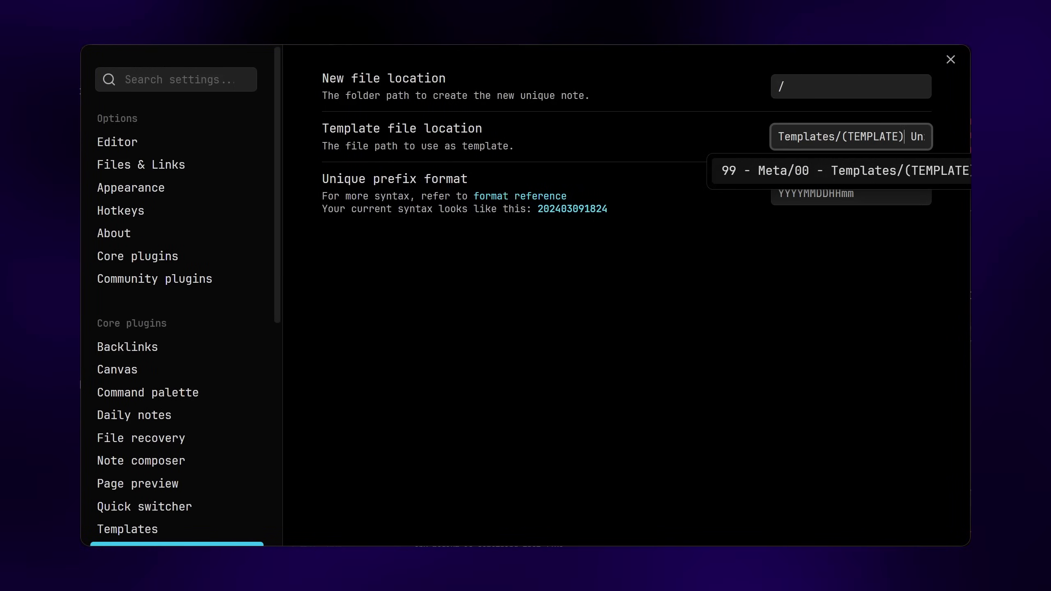
key("Escape")
left_click(890, 193)
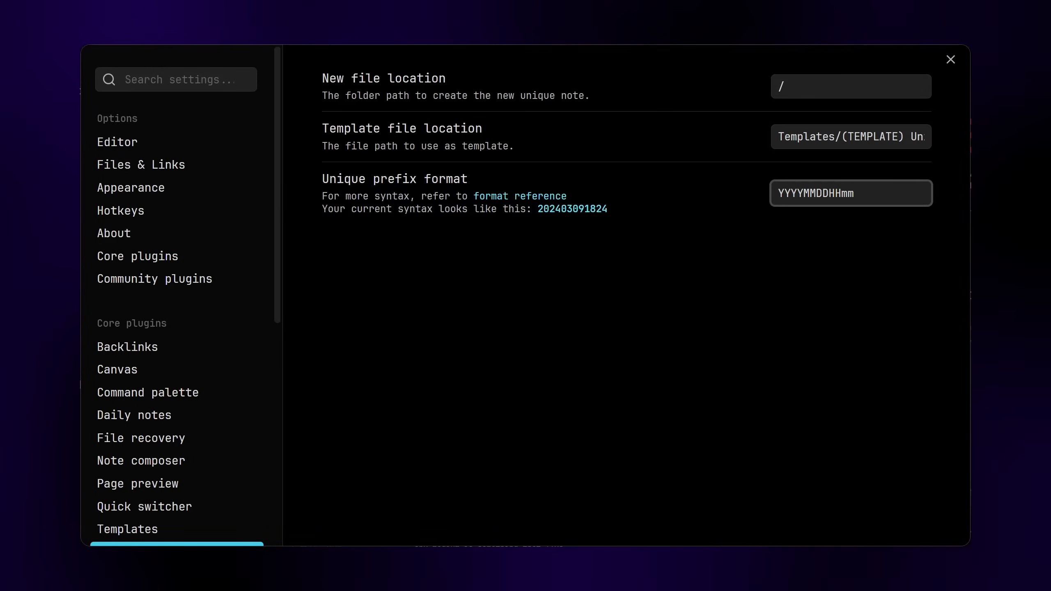
key("Escape")
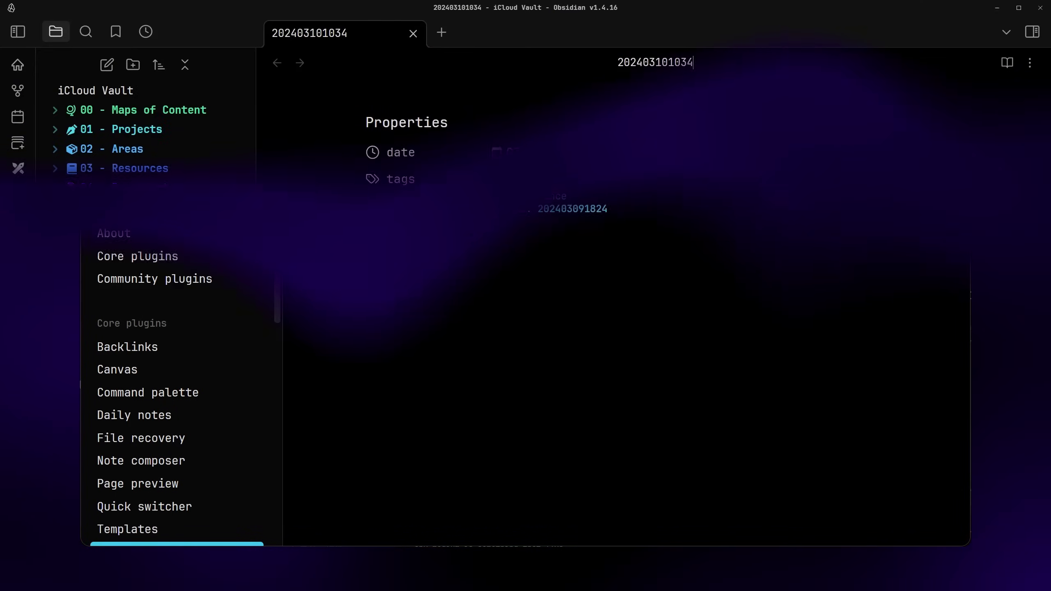
Title the unique note 'Merriam Webster - Sandwich Definition' and start its body with the heading '# Sandwich'
type("Merriam Webster - Sandwich Definition")
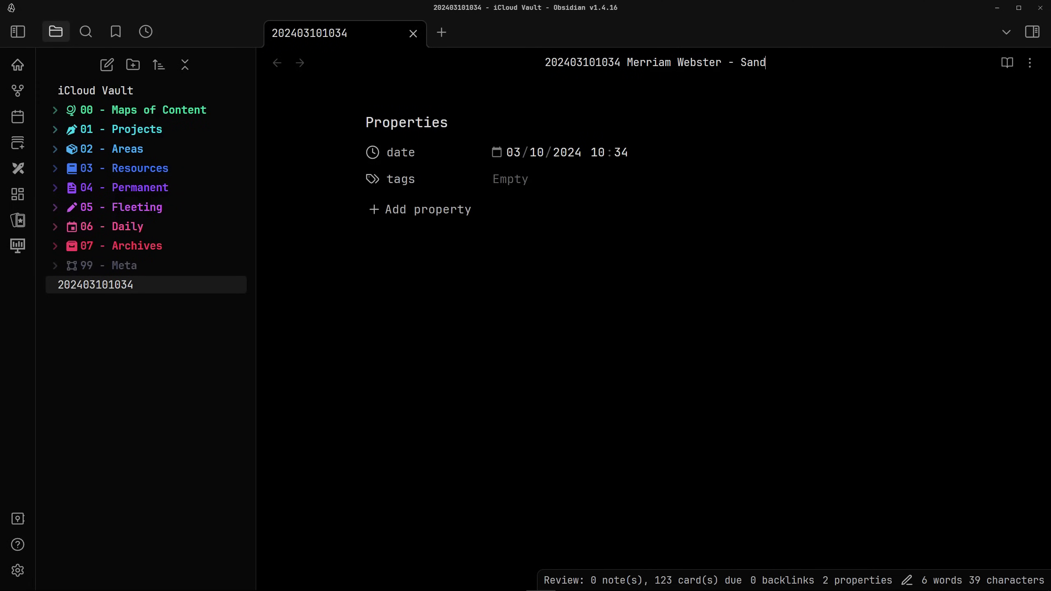
key("Return")
type("# Sandwich")
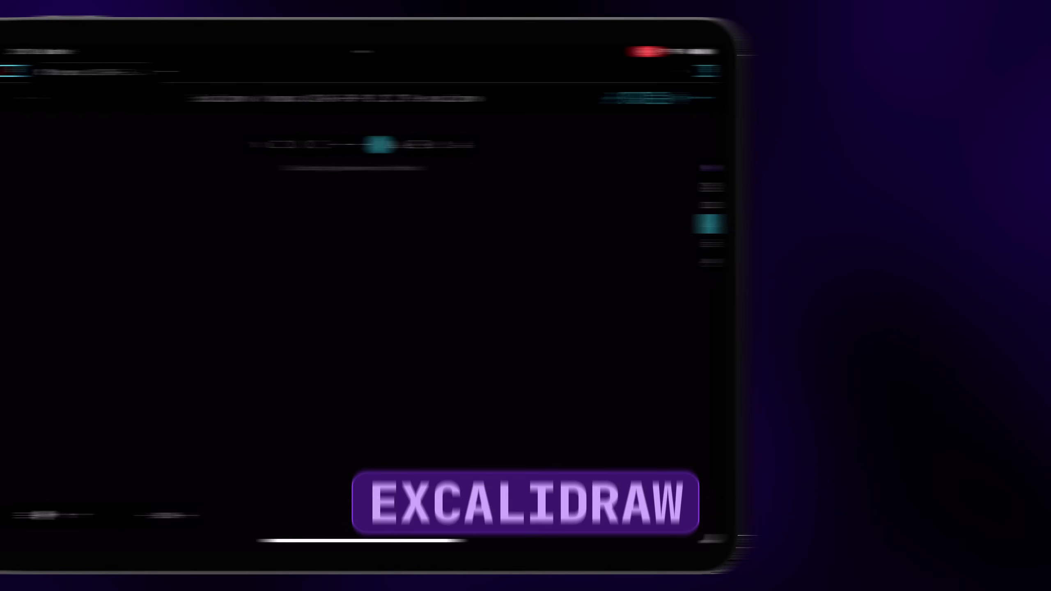
Freehand-write the letters of EXCALIDRAW across the canvas, then scribble a zig-zag line under them
left_click_drag(344, 245, 368, 282)
left_click_drag(409, 243, 383, 280)
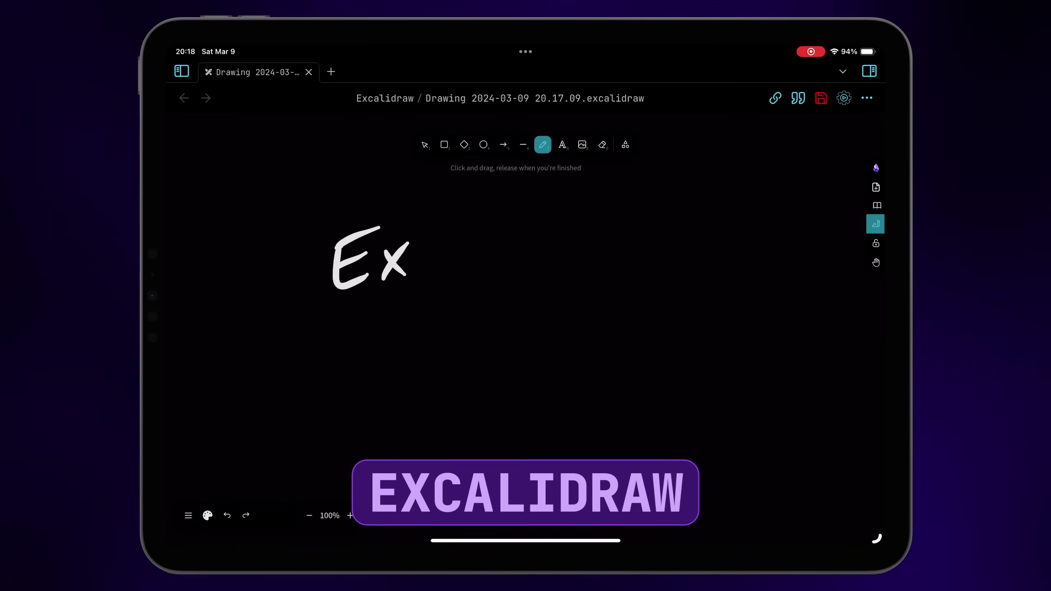
mouse_move(443, 250)
left_mouse_down()
mouse_move(443, 274)
mouse_move(514, 268)
left_mouse_up()
mouse_move(522, 244)
left_mouse_down()
mouse_move(524, 267)
mouse_move(539, 232)
left_mouse_up()
mouse_move(577, 256)
left_mouse_down()
mouse_move(617, 252)
mouse_move(646, 232)
left_mouse_up()
mouse_move(641, 248)
left_mouse_down()
mouse_move(699, 230)
mouse_move(713, 209)
left_mouse_up()
mouse_move(337, 314)
left_mouse_down()
mouse_move(523, 301)
mouse_move(576, 352)
left_mouse_up()
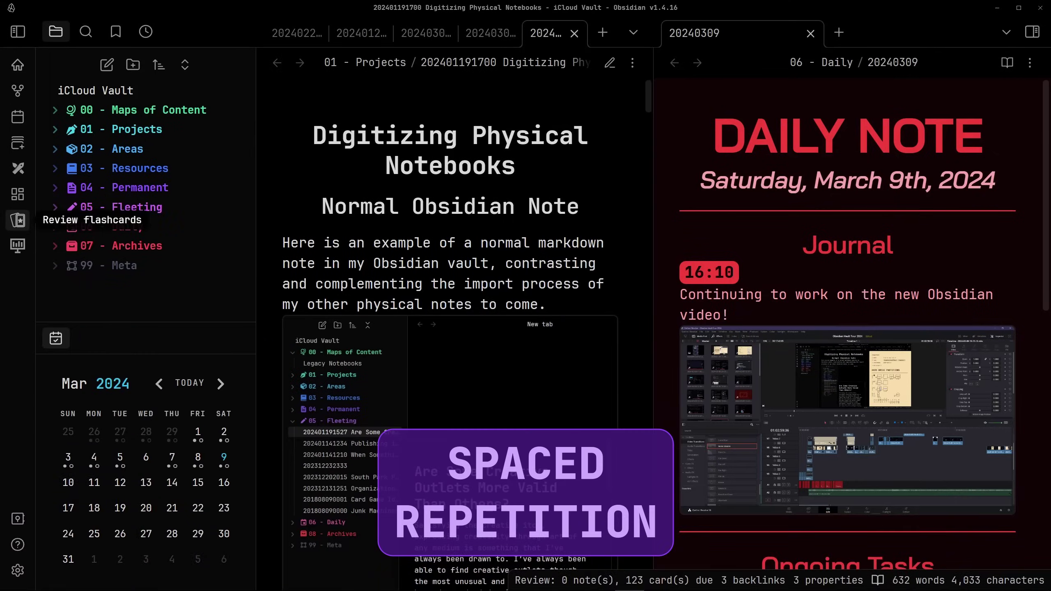
Start the Kanji deck review, rate the 子 and 九 cards 3, and reveal the next answer
left_click(17, 220)
left_click(165, 146)
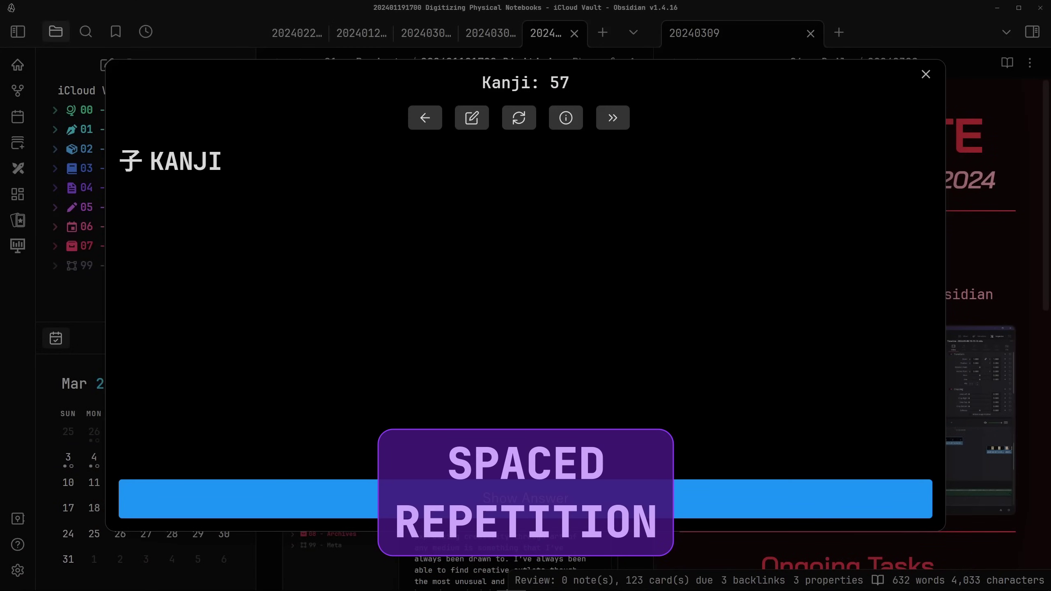
key("space")
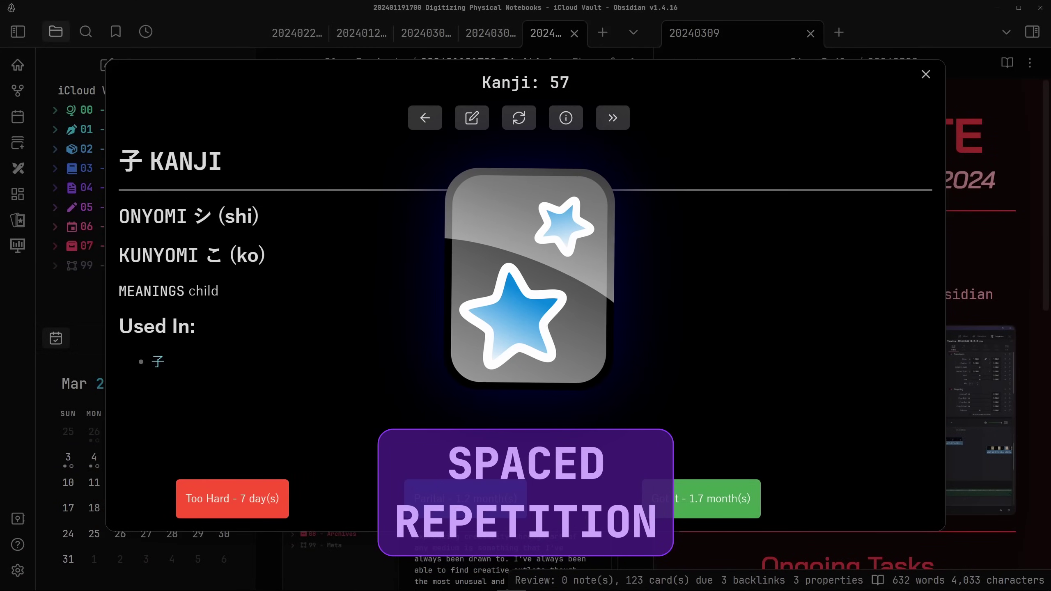
key("3")
key("space")
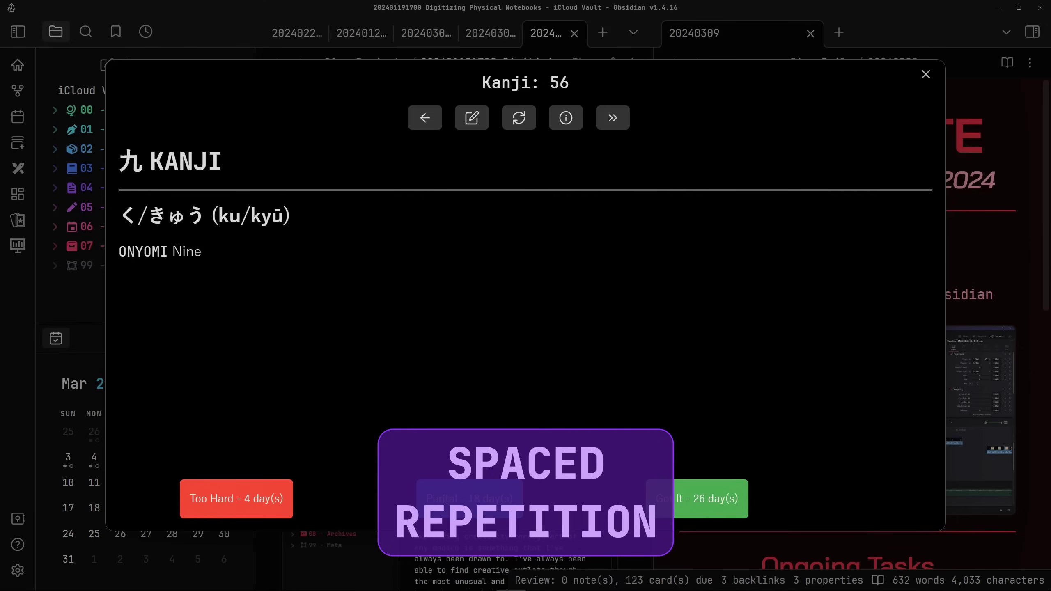
key("3")
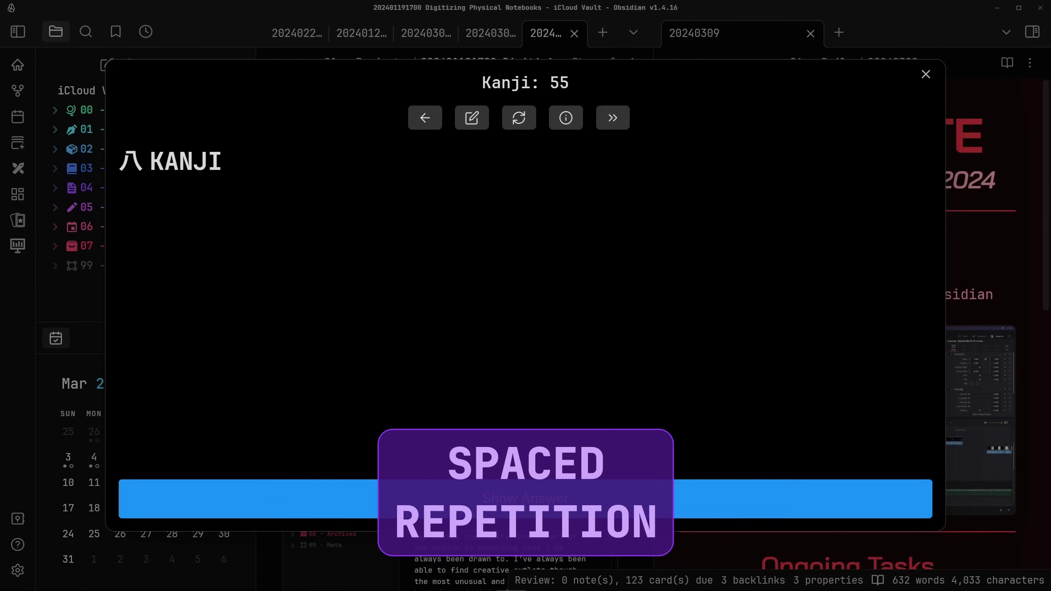
key("space")
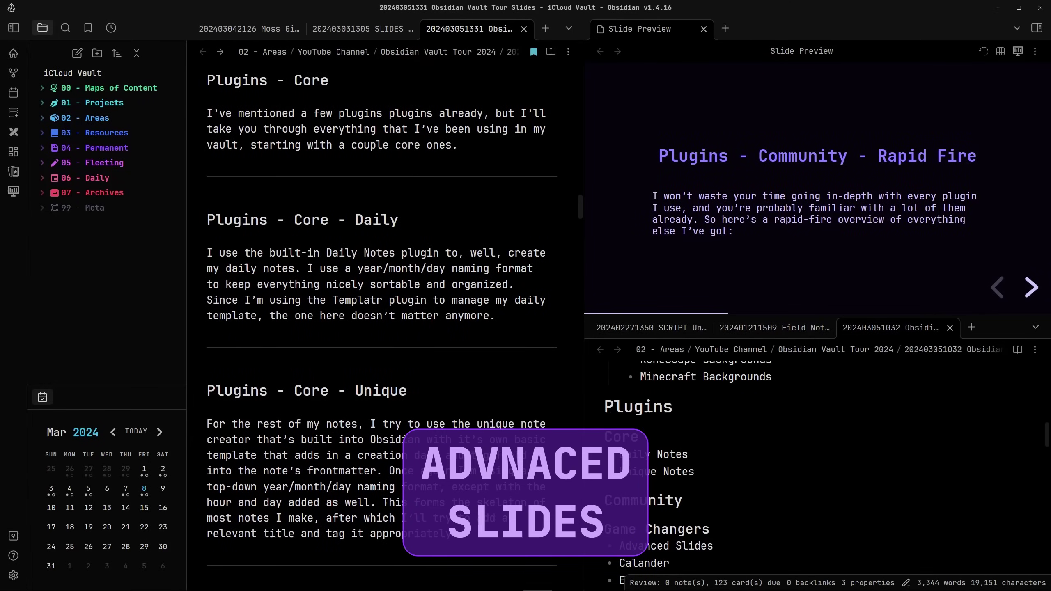
Advance the slide preview through the Excalidraw, Spaced Repetition and Advanced Slides slides, scrolling the note alongside
key("Right")
scroll(381, 290, "down", 3)
key("Right")
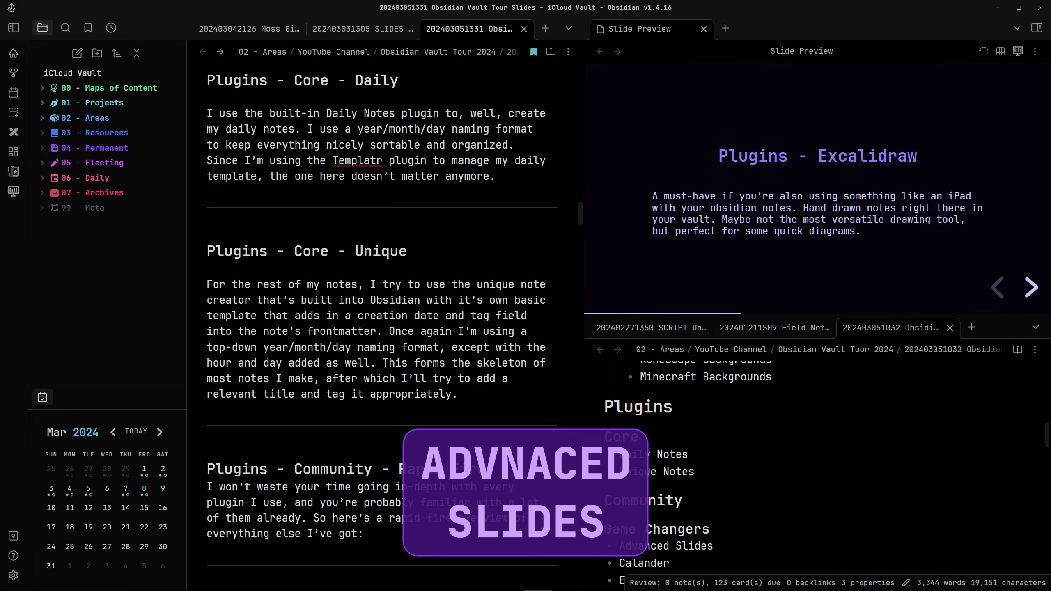
scroll(380, 290, "down", 3)
key("Right")
scroll(380, 290, "down", 3)
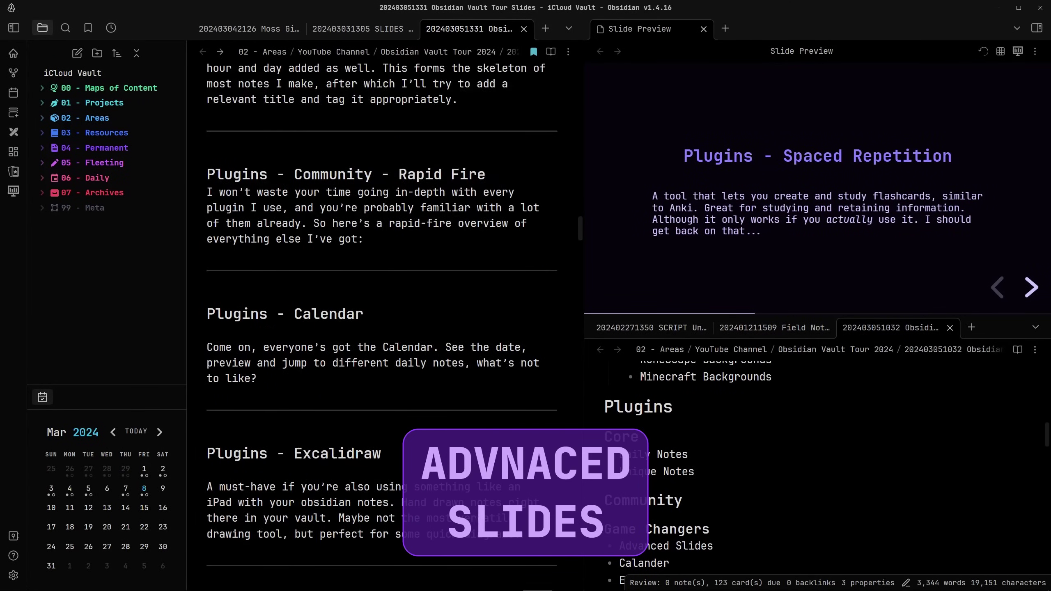
key("Right")
scroll(381, 290, "down", 3)
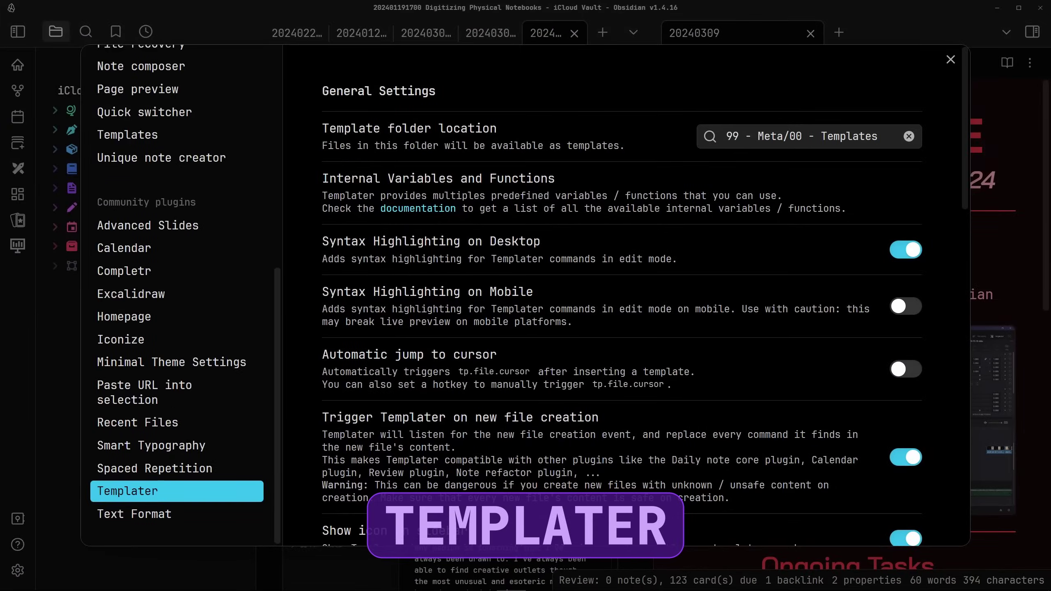
Scroll down through the (TEMPLATE) Daily note to read its day-of-week Templater code
scroll(621, 290, "down", 1)
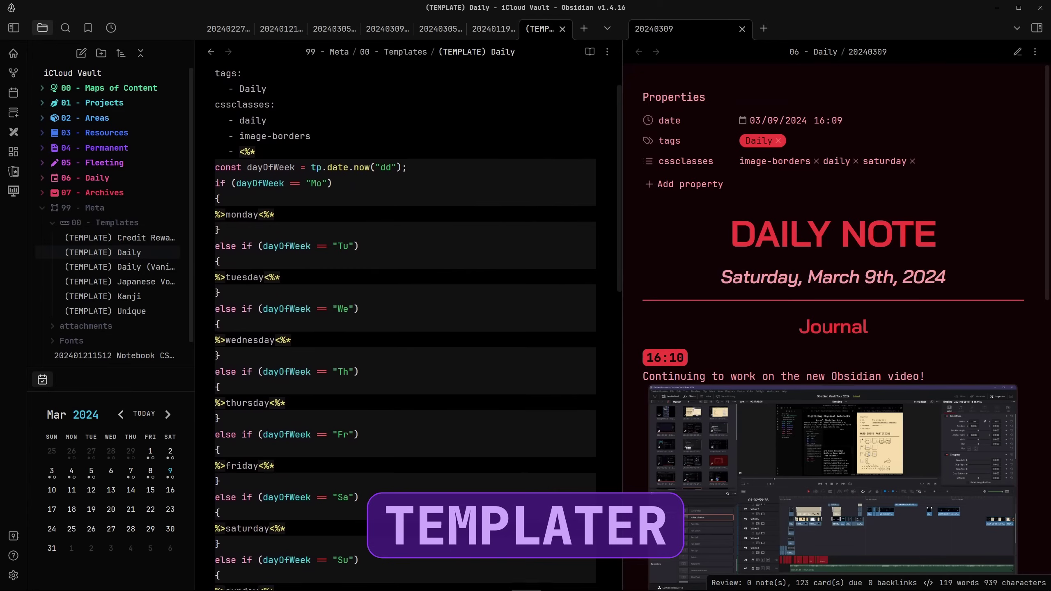
scroll(405, 327, "down", 3)
scroll(405, 328, "down", 2)
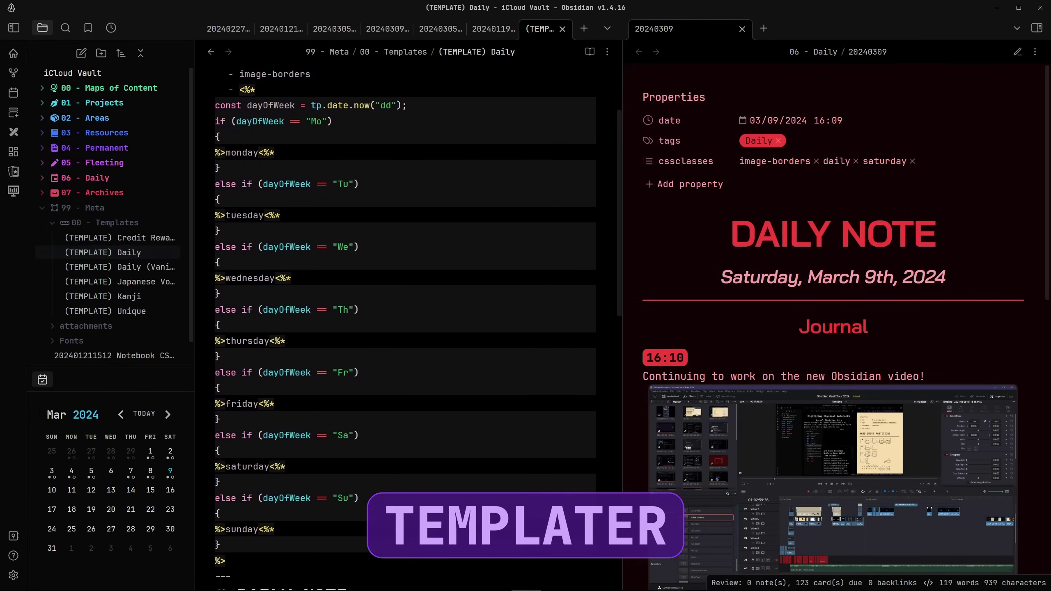
scroll(405, 328, "down", 2)
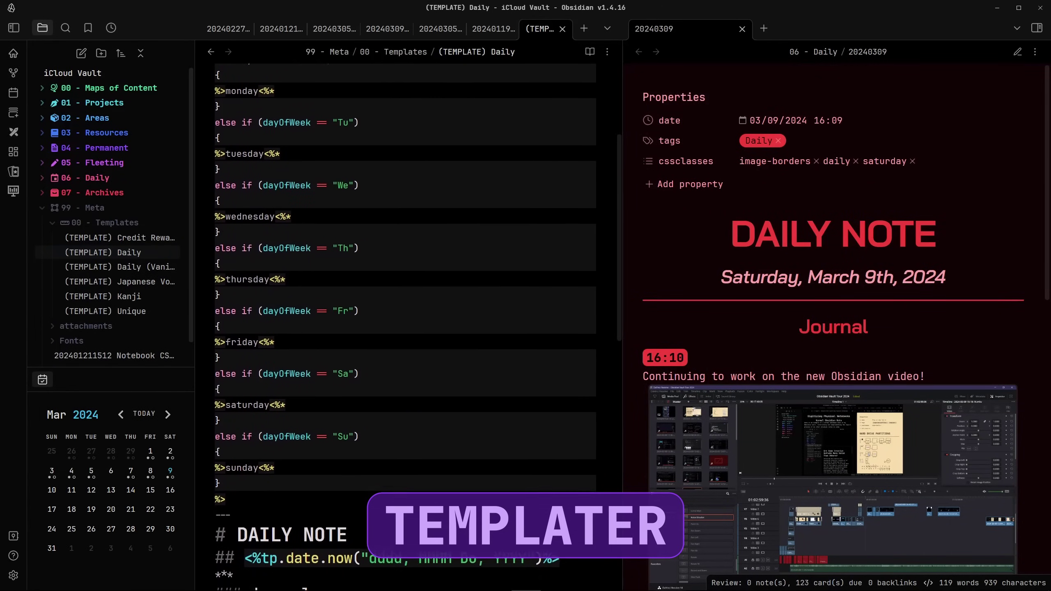
scroll(405, 327, "down", 3)
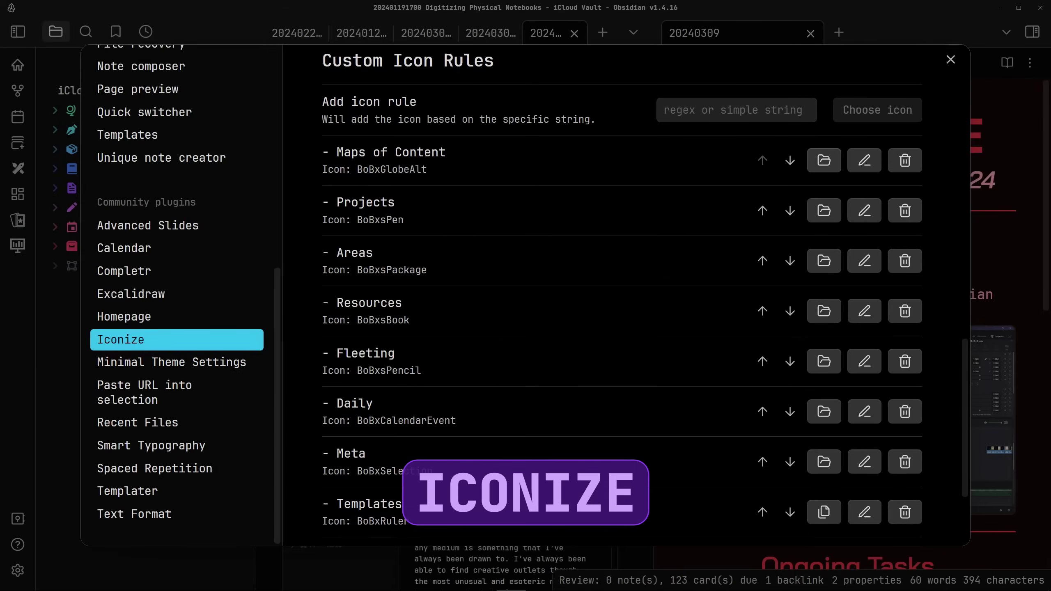
Edit the Maps of Content icon rule and scroll through the icon picker without choosing one
left_click(864, 161)
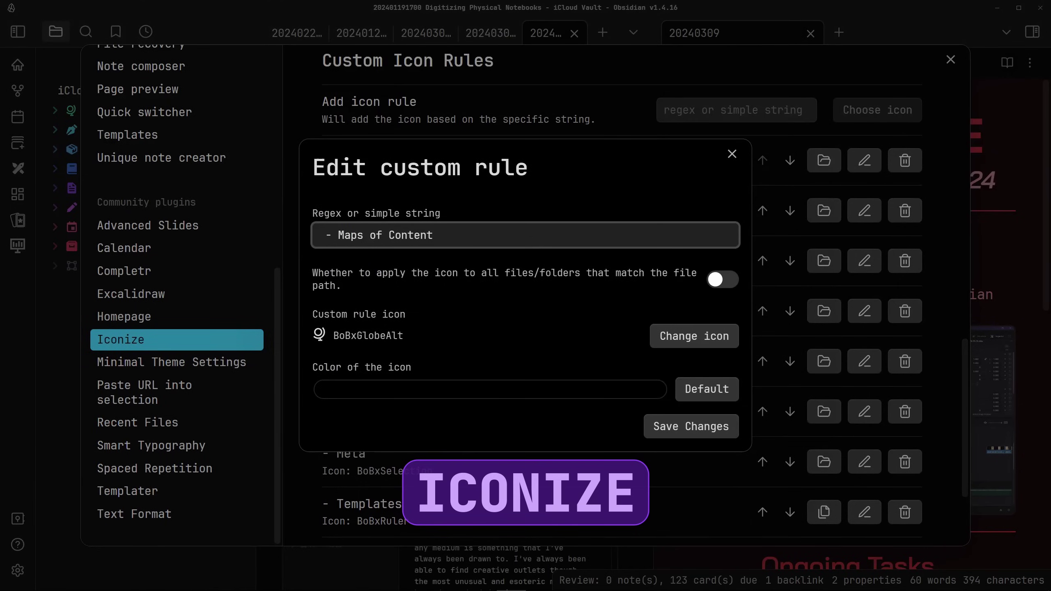
left_click(694, 336)
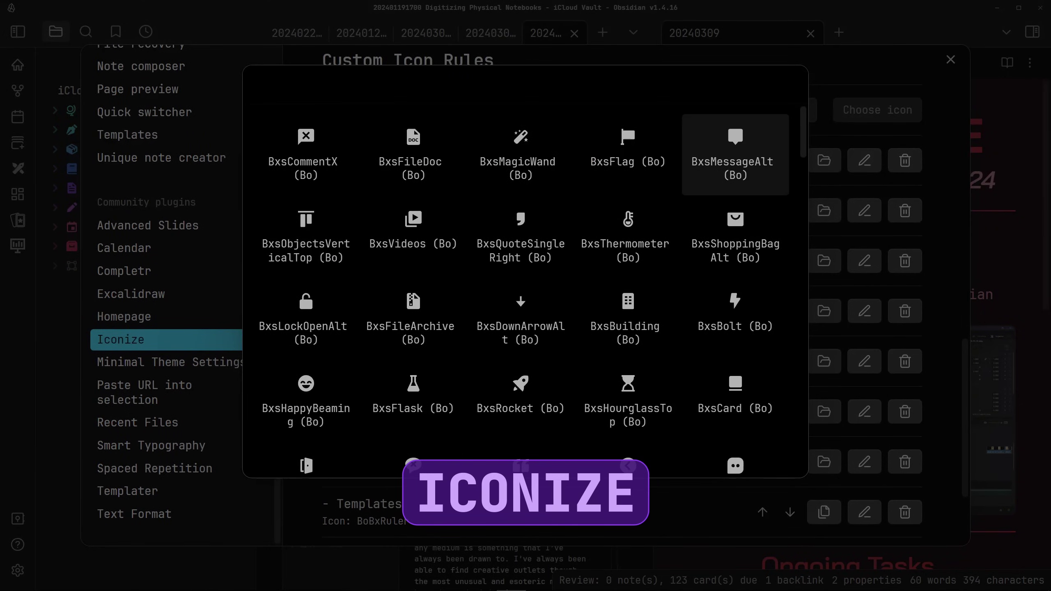
scroll(736, 236, "down", 6)
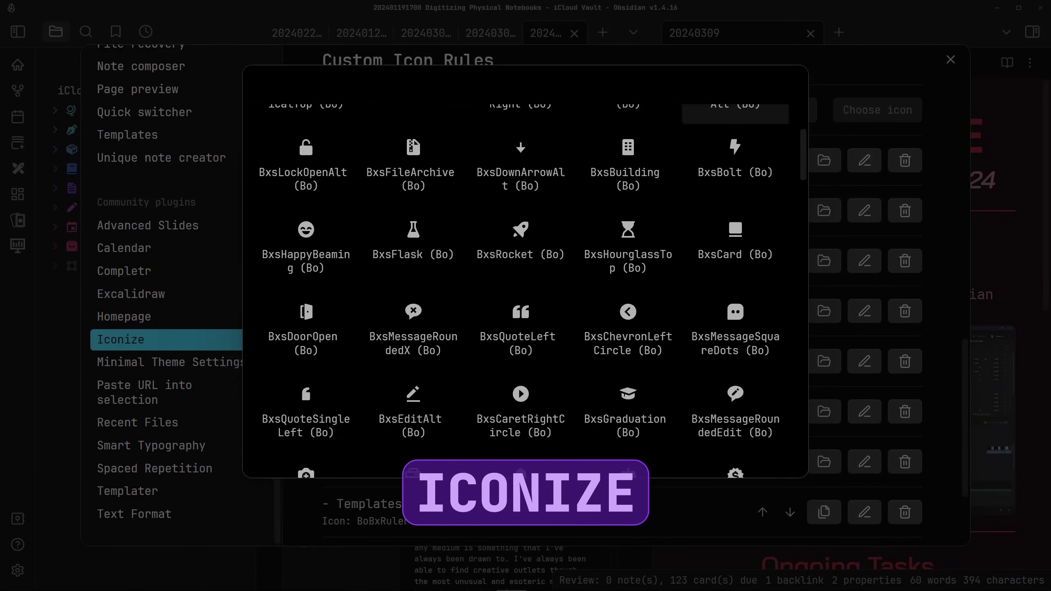
scroll(525, 289, "down", 10)
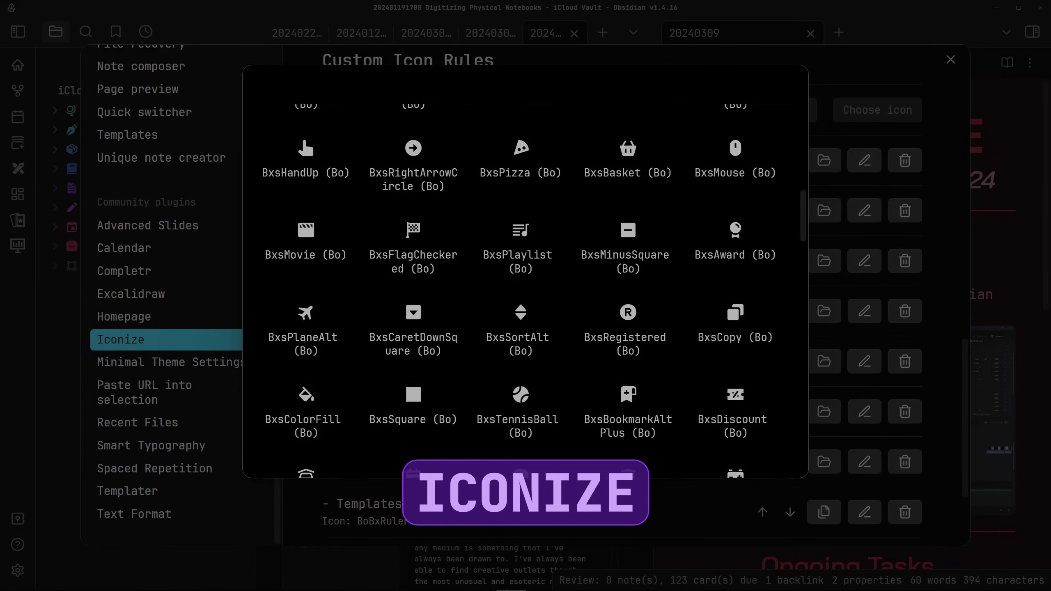
scroll(526, 290, "down", 6)
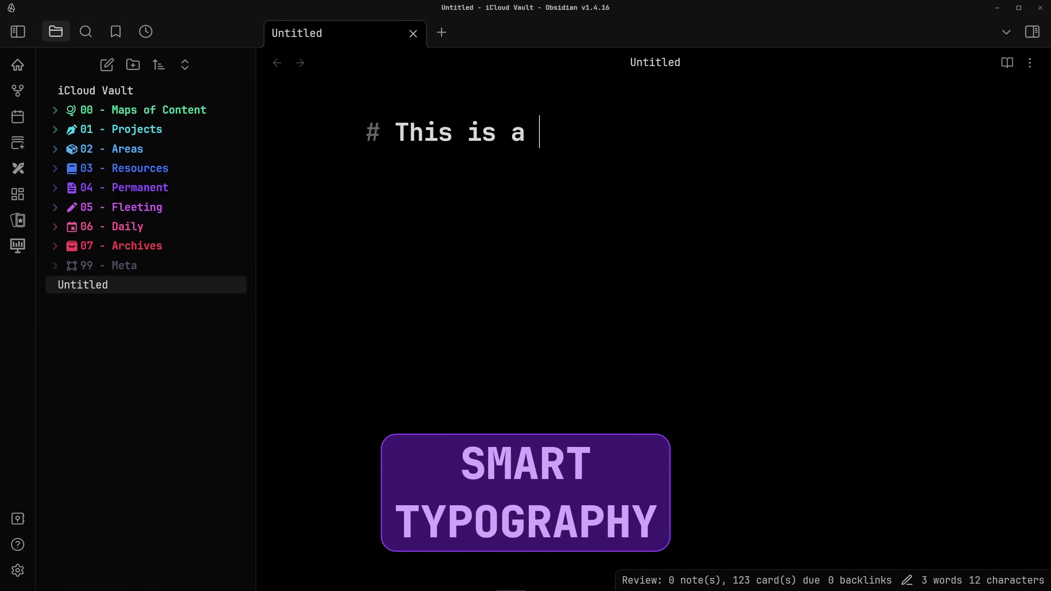
Finish the heading 'This is a "Title"', add '# You're Pretty Cool' below, and open Settings
type("\"Title\"")
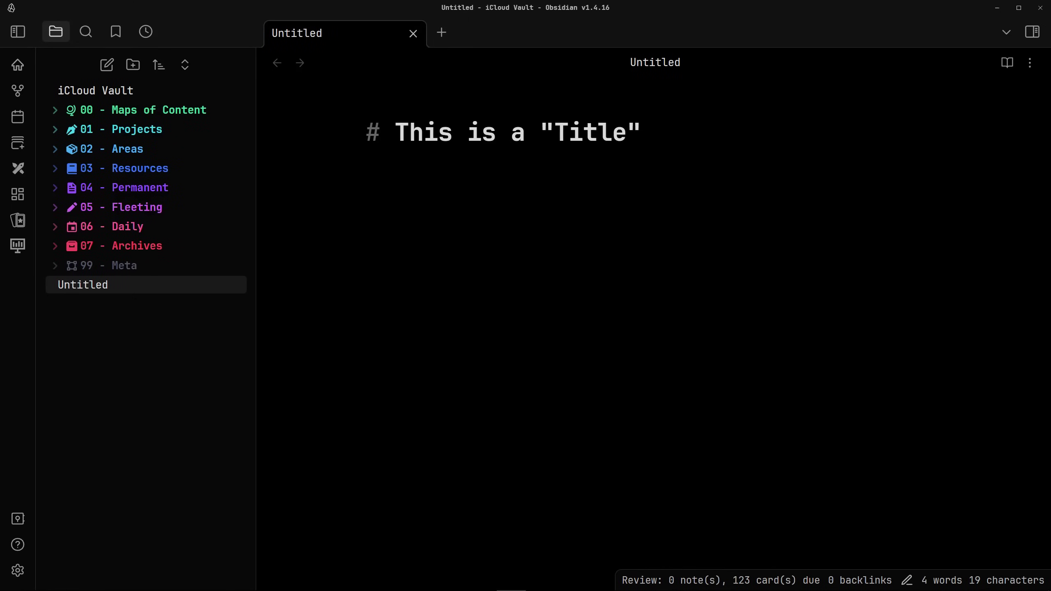
key("Return")
type("#")
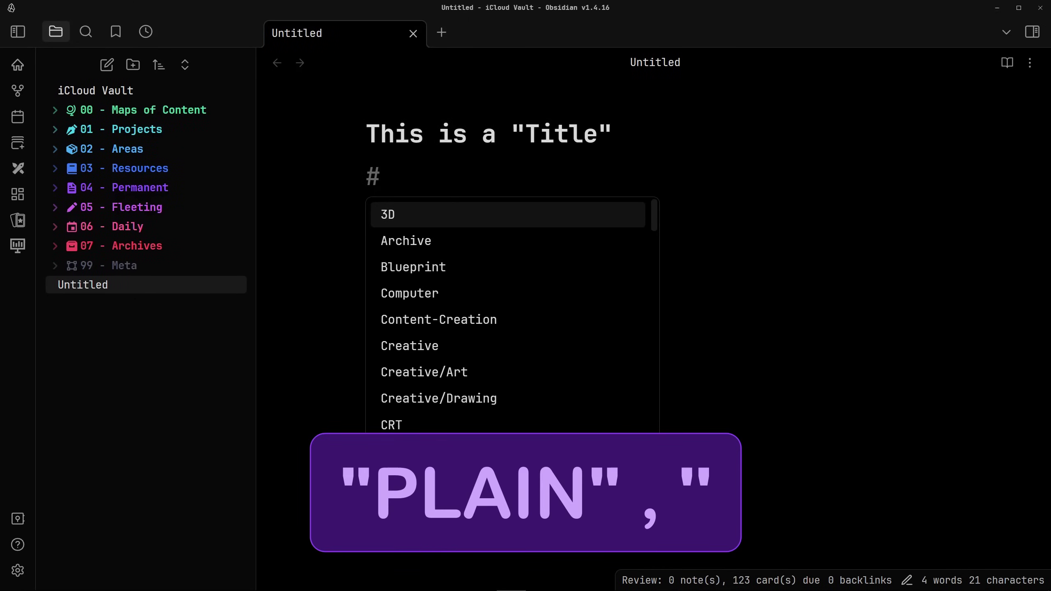
type(" You're ")
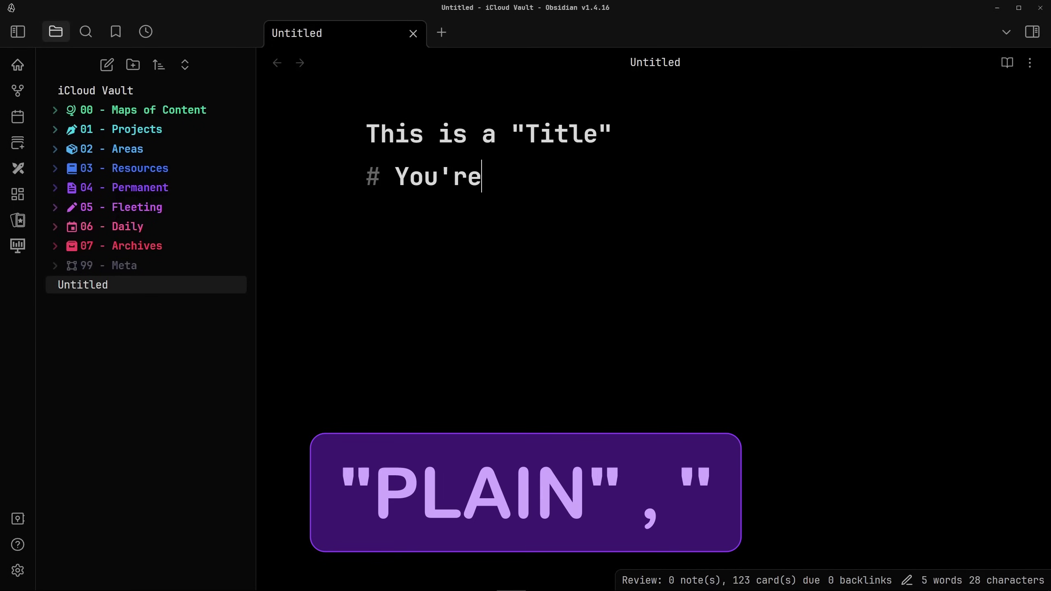
type("Pretty ")
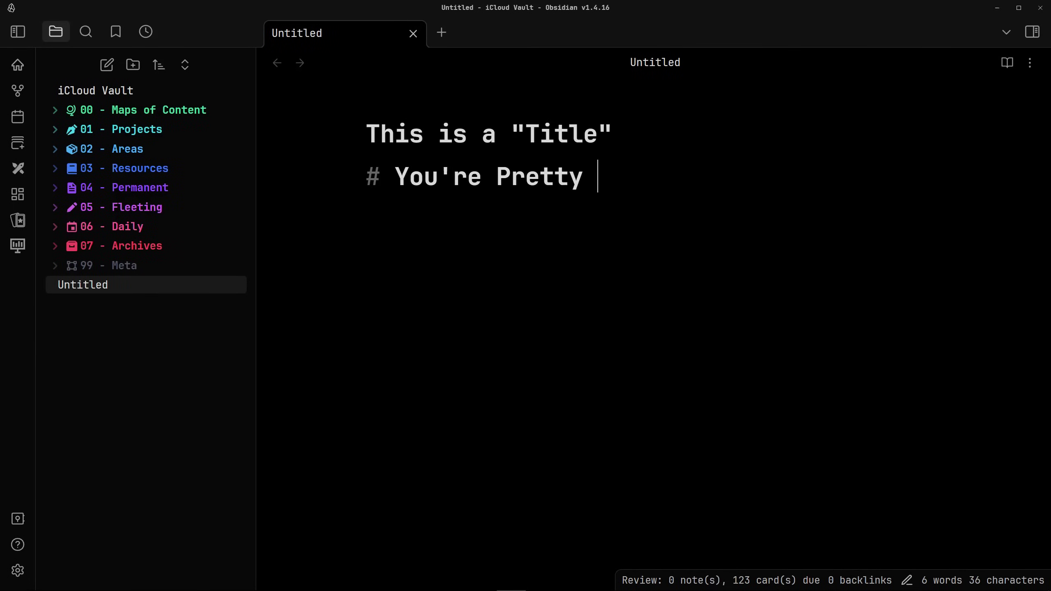
type("Cool")
key("Return")
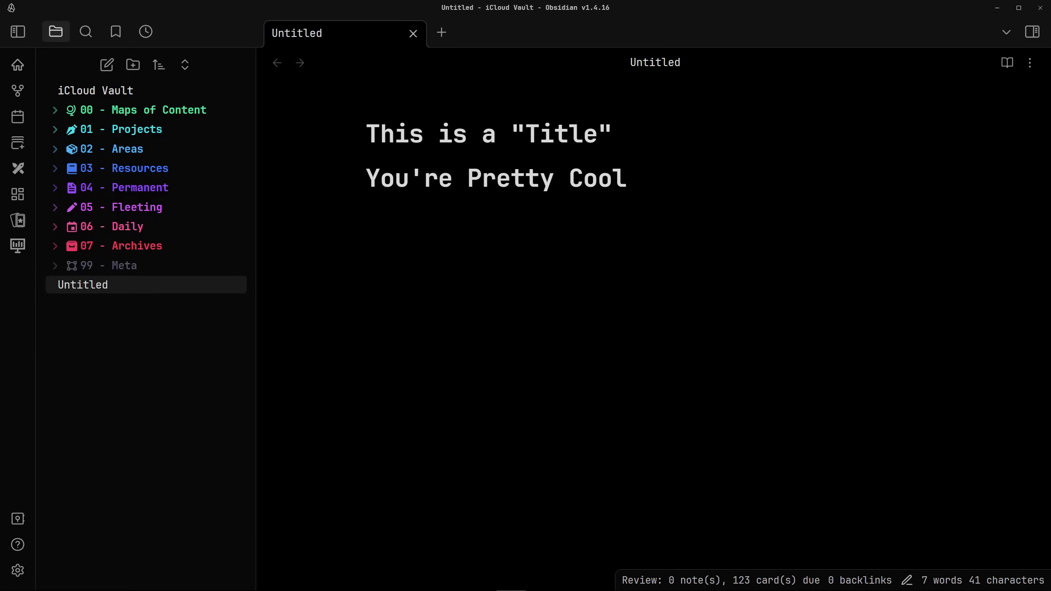
left_click(17, 571)
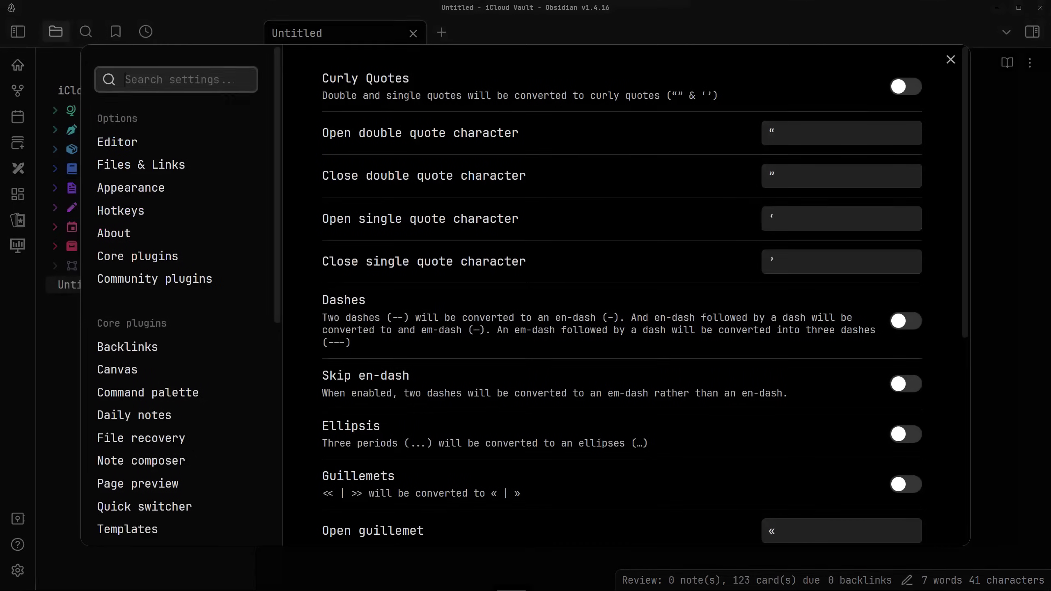
Turn on Curly Quotes in Smart Typography and close the settings
scroll(181, 296, "down", 4)
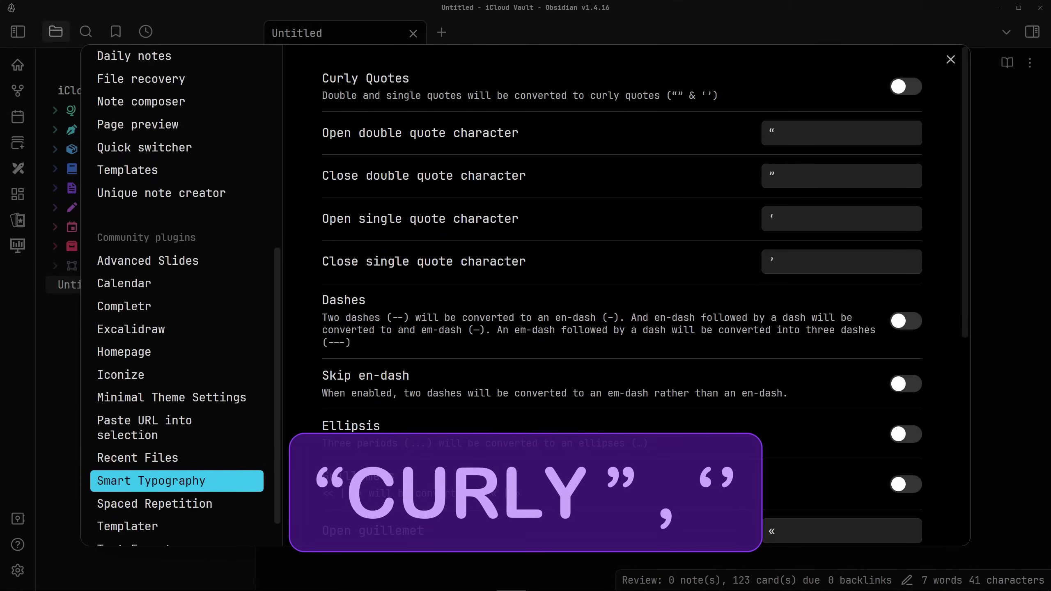
left_click(905, 86)
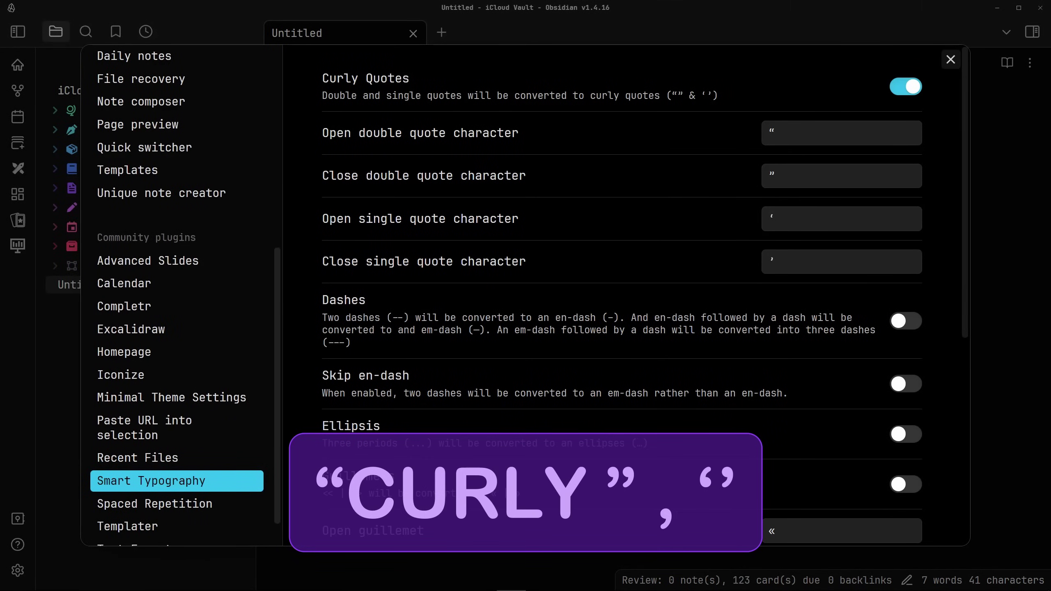
left_click(951, 59)
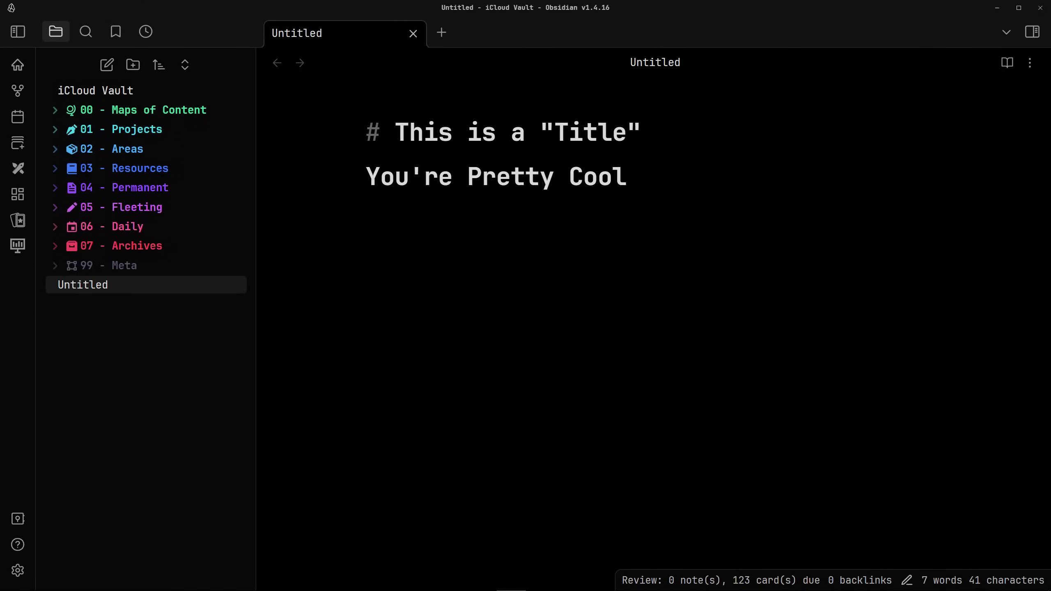
Retype the quotes around Title and the apostrophe in You're so they become curly
key("shift+Left")
key("shift+Left")
key("shift+Left")
key("shift+Left")
key("shift+Left")
key("shift+Left")
key("shift+Left")
type("\"Title")
left_click(425, 177)
key("BackSpace")
type("'")
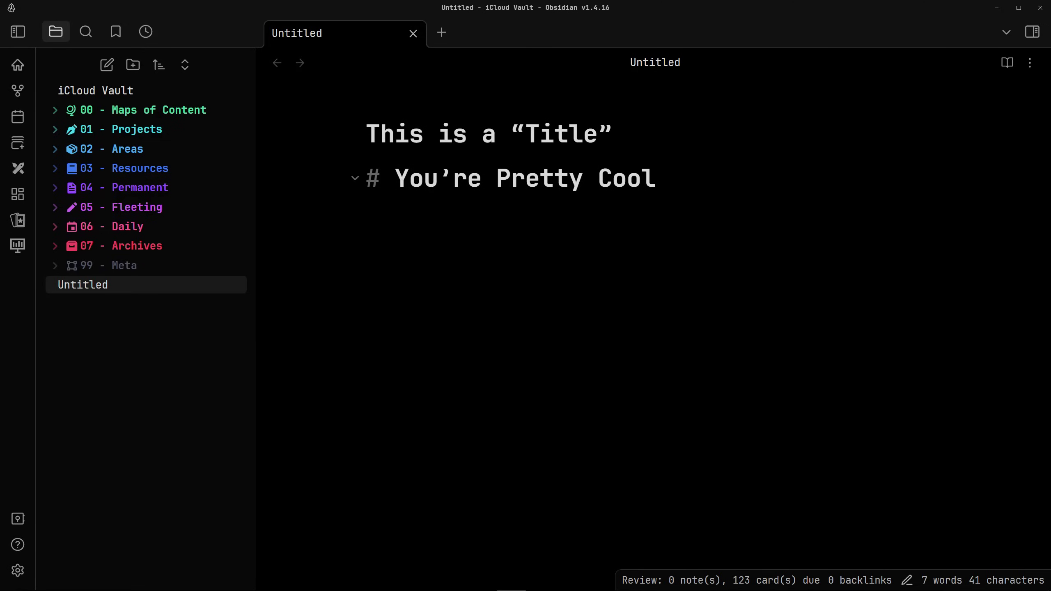
left_click(366, 203)
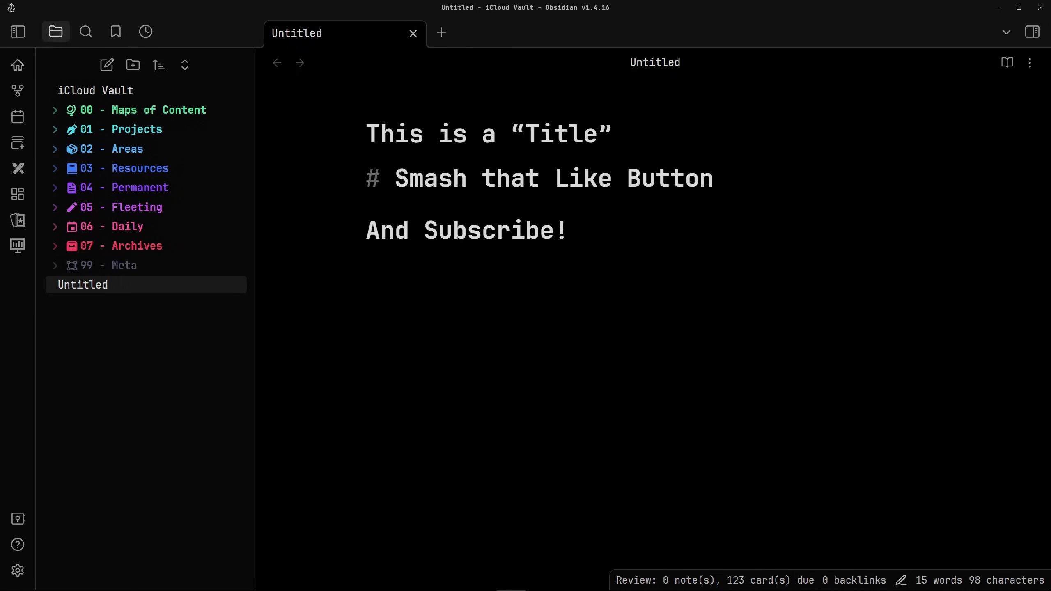
Wrap Subscribe in a #FF2222 colour span with straight quotes so it renders red
left_click(598, 230)
key("ctrl+z")
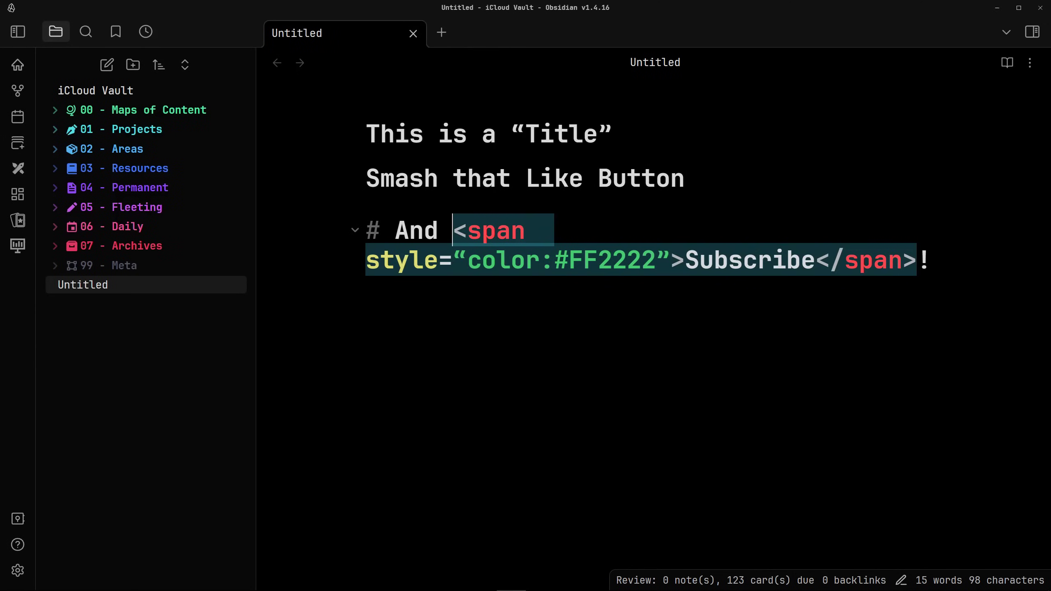
key("BackSpace")
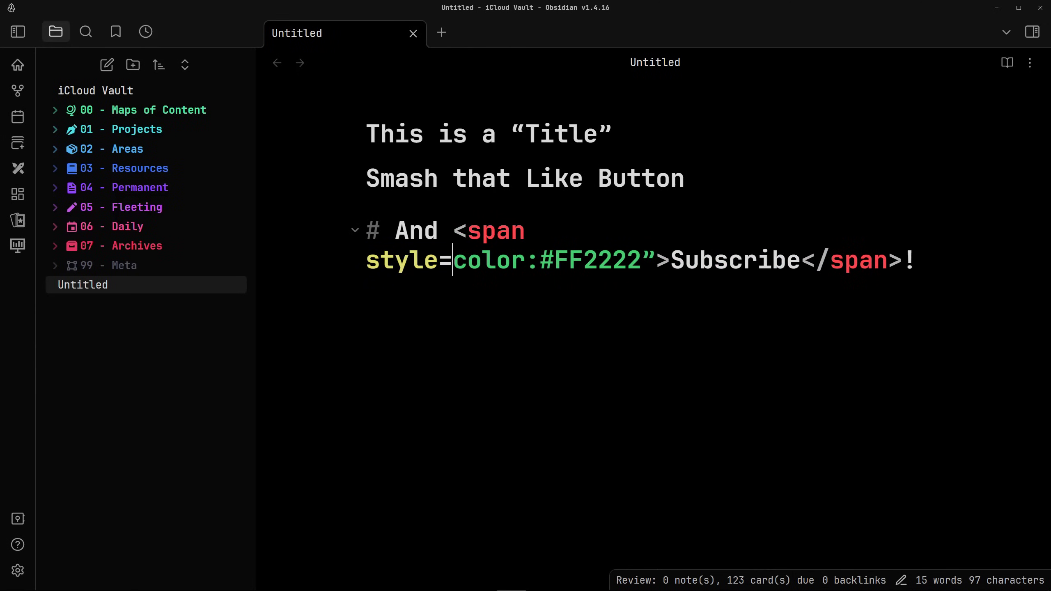
type("\"")
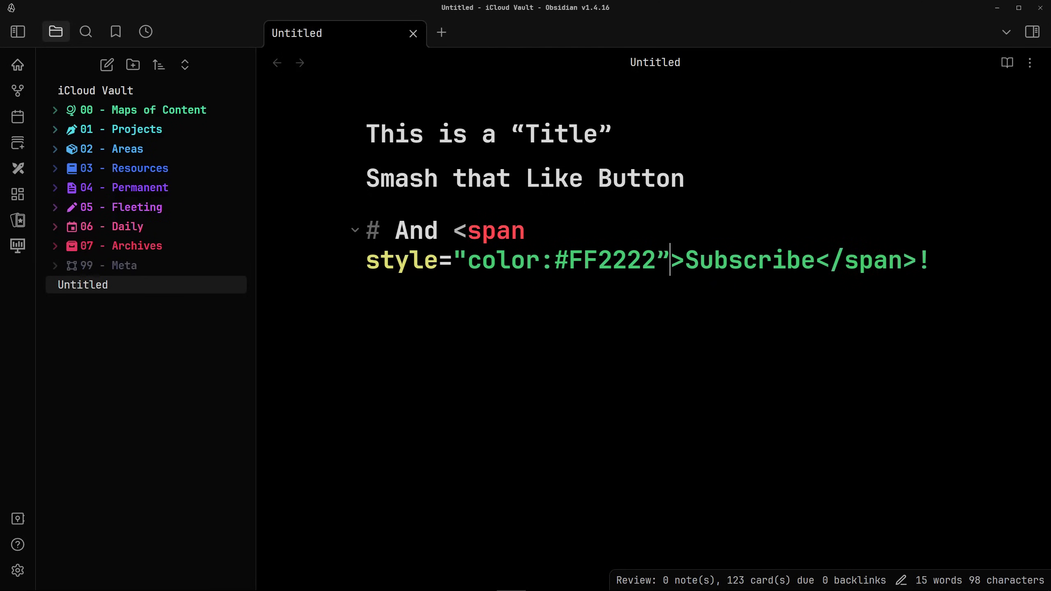
key("BackSpace")
type("\"")
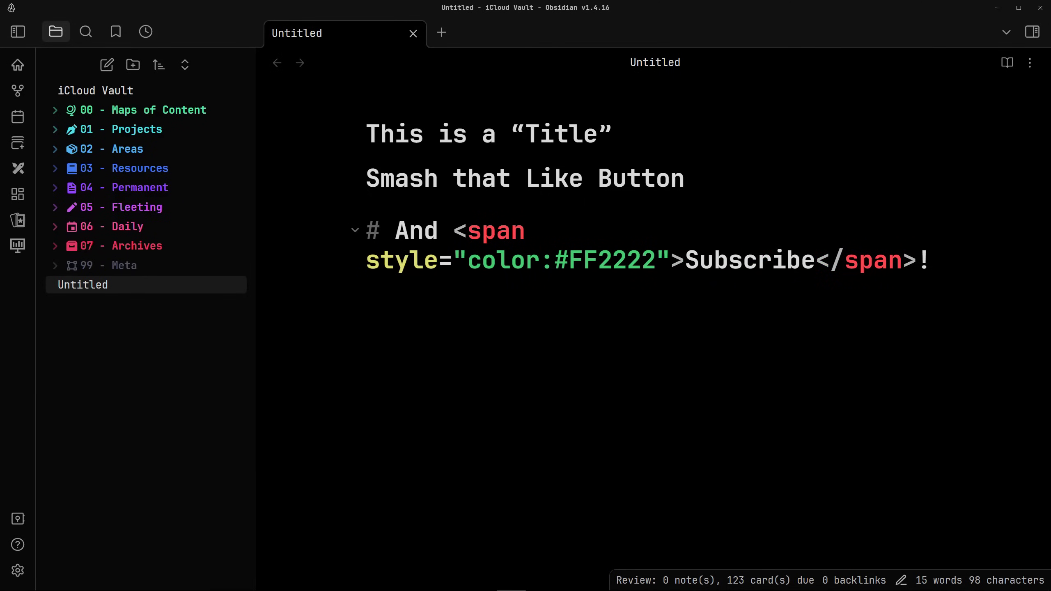
left_click(713, 178)
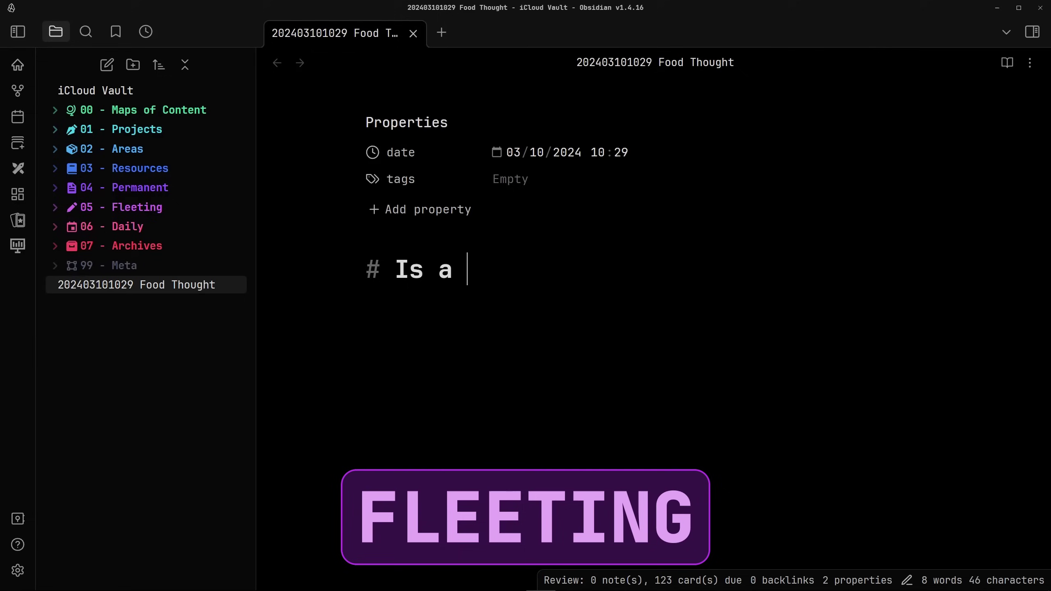
File the hot-dog note in 05 - Fleeting and start the note 'Why a Hotdog is a Sandwich and I Hate it'
type("Hotdog a Sandwich")
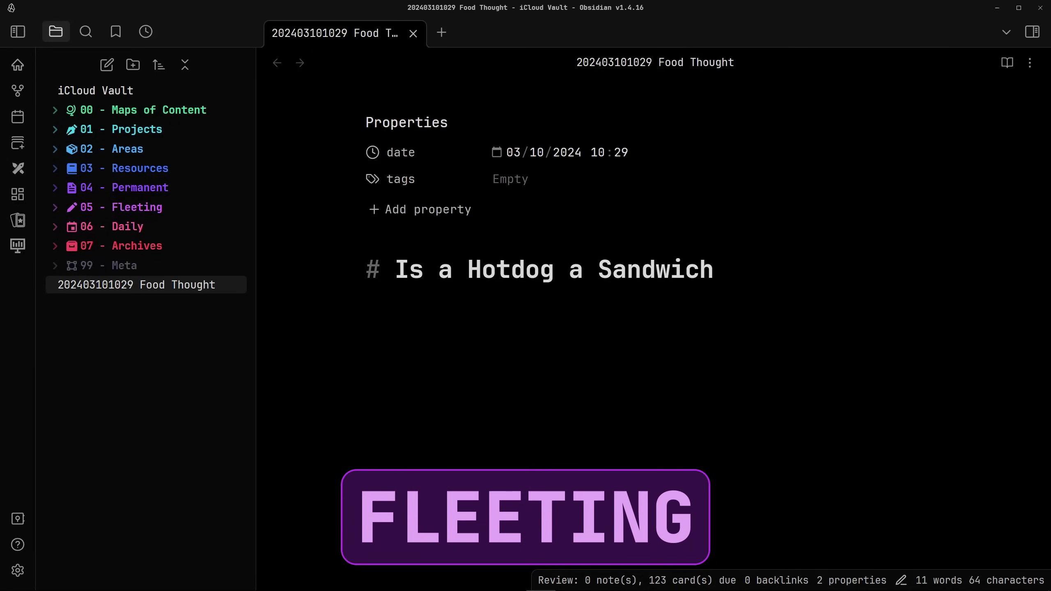
left_click_drag(157, 285, 165, 207)
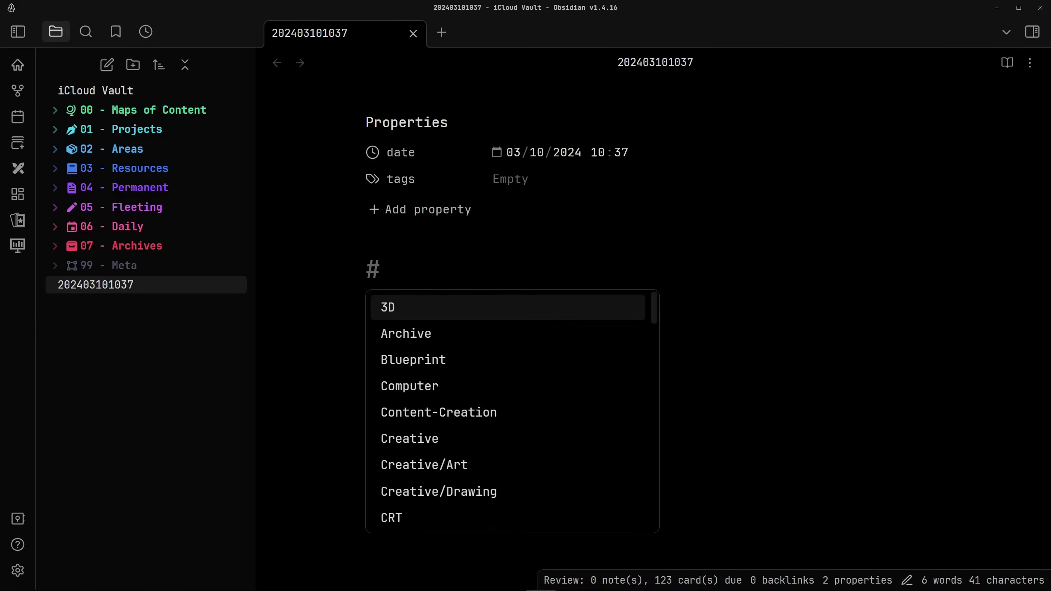
type("Why a Hotdog is a ")
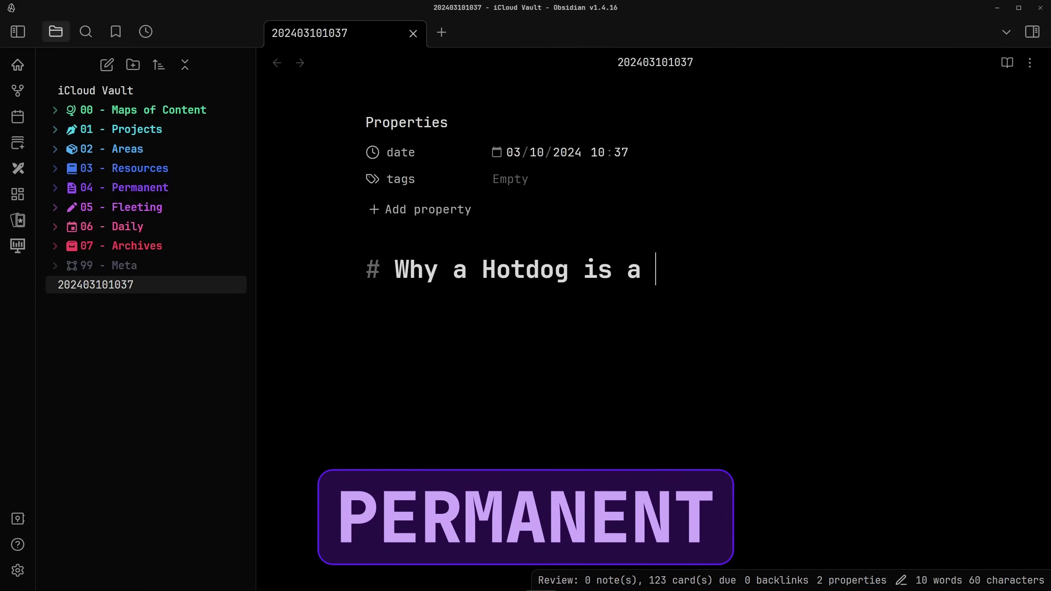
type("Sandwich and I Hate it")
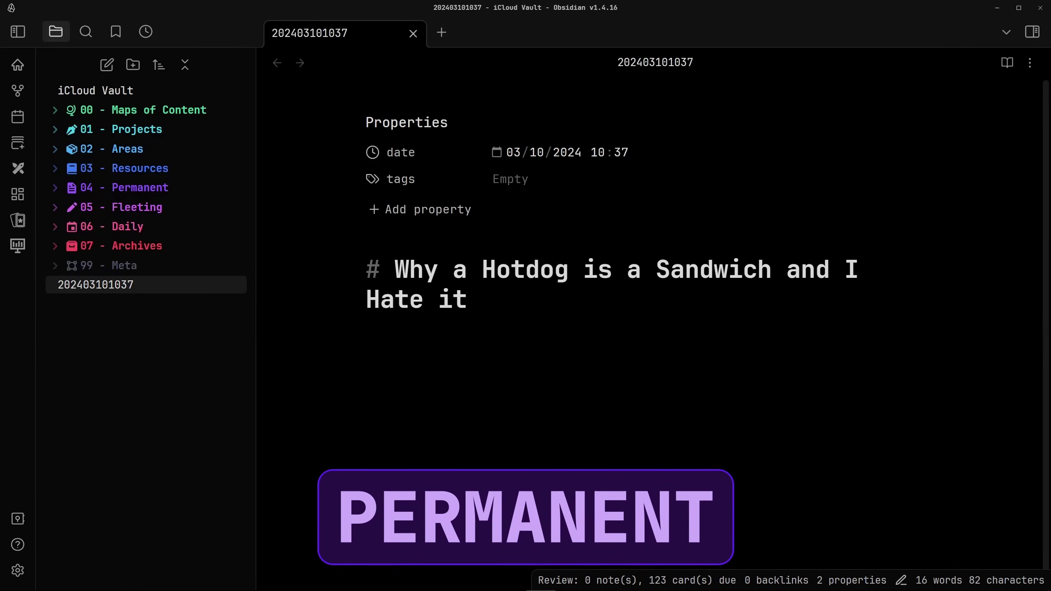
key("Return")
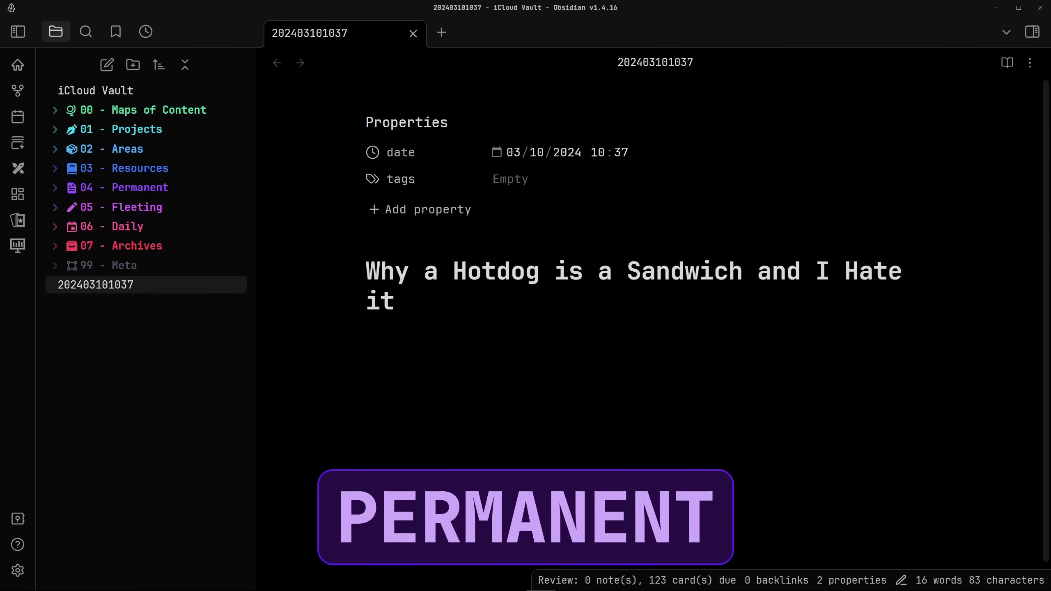
type("When thinking about the blurred lines between some of our culinary definitions, ")
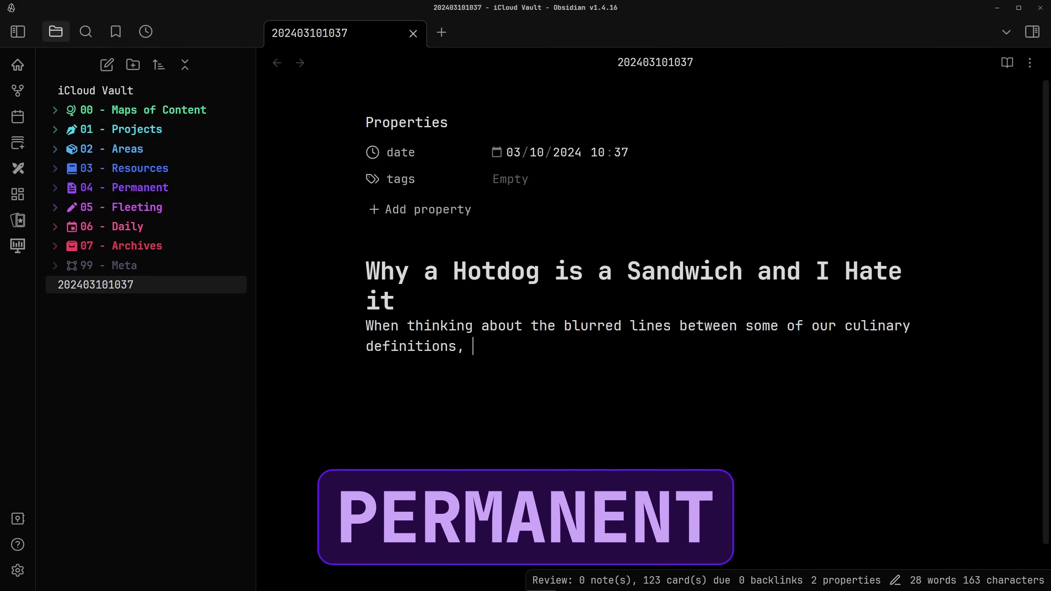
type("there are those that not only beg the question of how far a def")
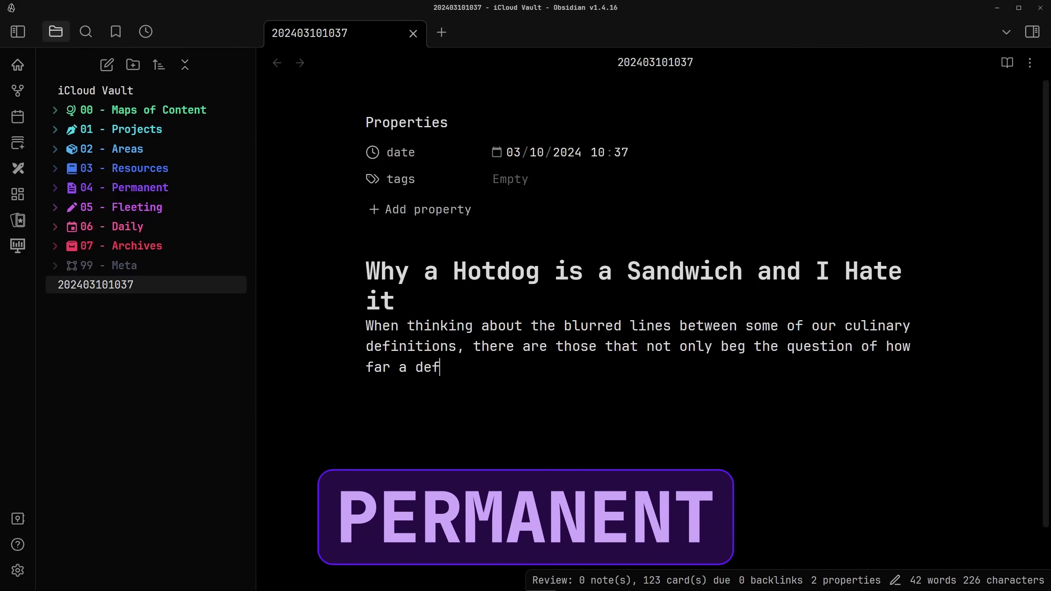
type("inition may stretch, but also seem to bring forth a sense of unease. [[202403101028 Fleeting Thought")
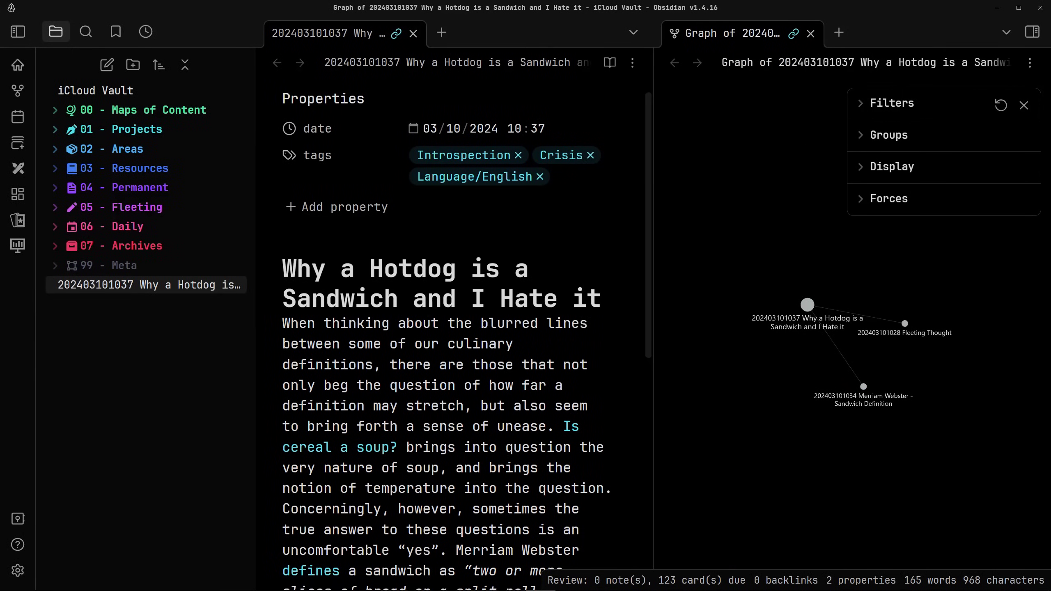
Drag a node in the hot-dog note's local graph to rearrange its layout
left_click_drag(808, 305, 892, 368)
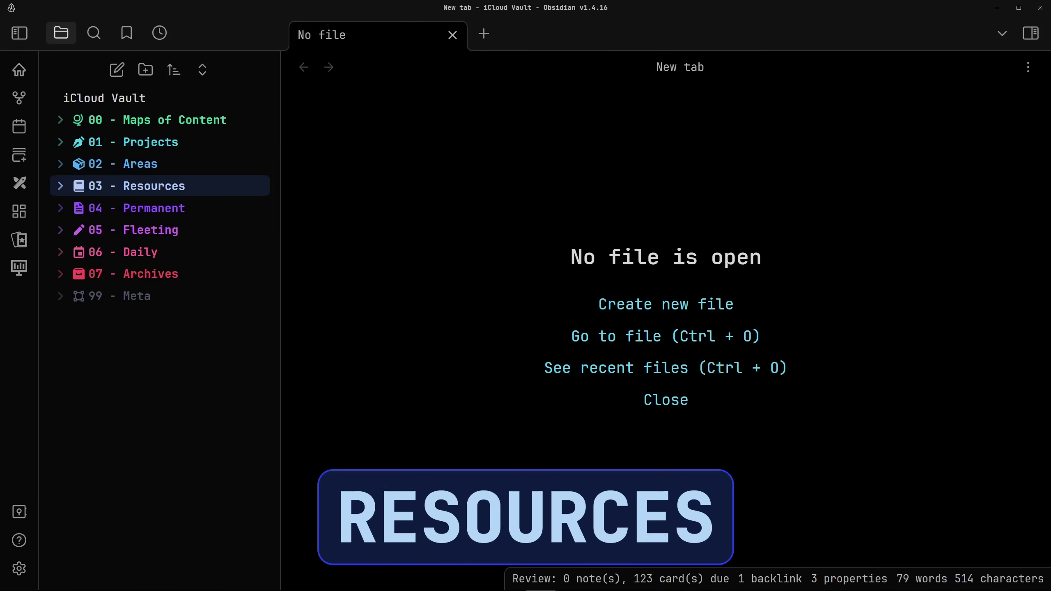
Expand 03 - Resources and preview its notes while scrolling through the list
left_click(154, 186)
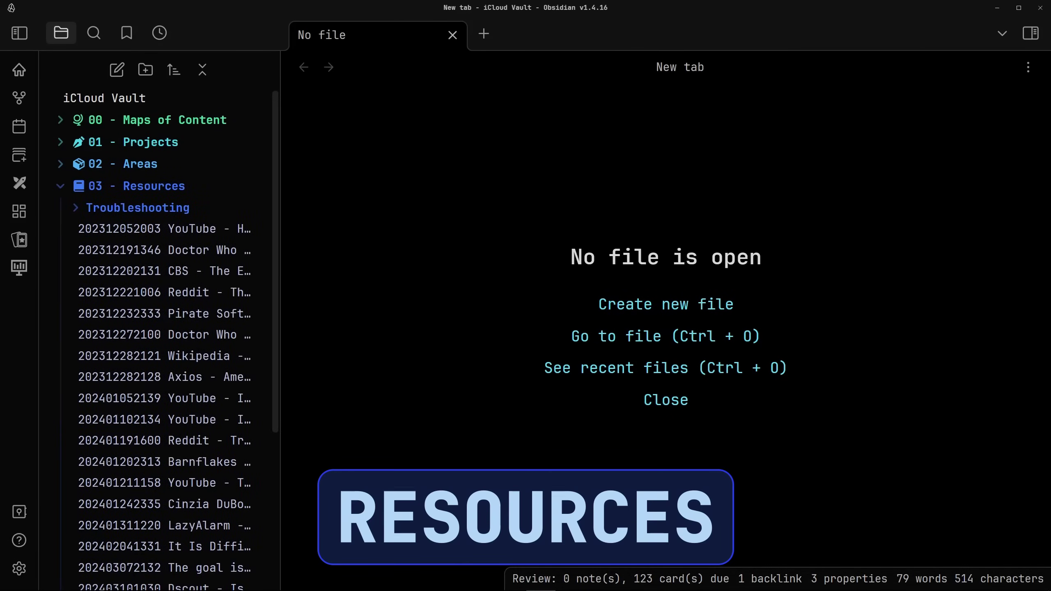
mouse_move(165, 462)
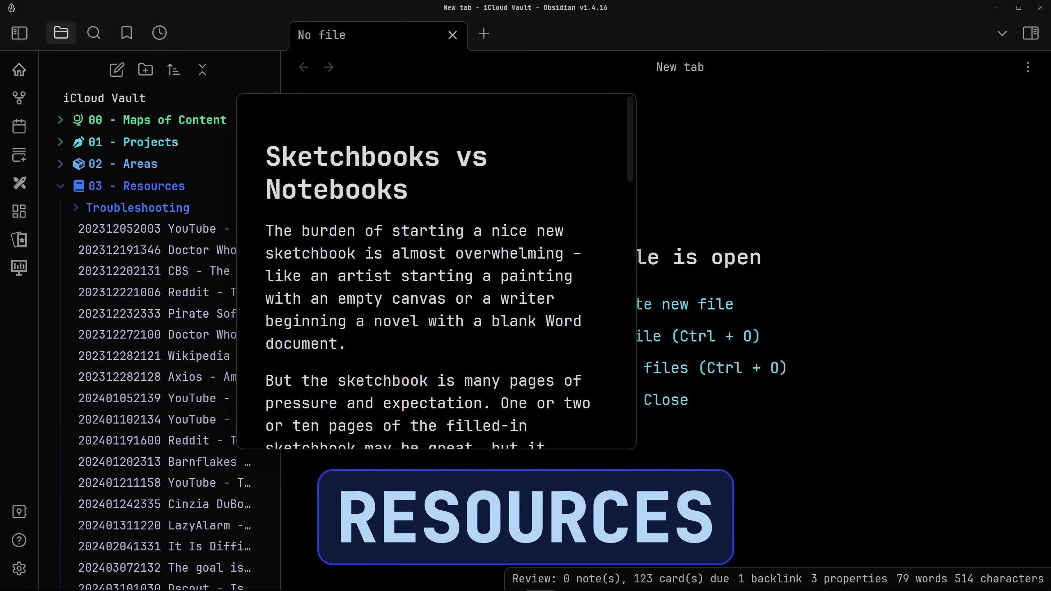
scroll(436, 272, "down", 10)
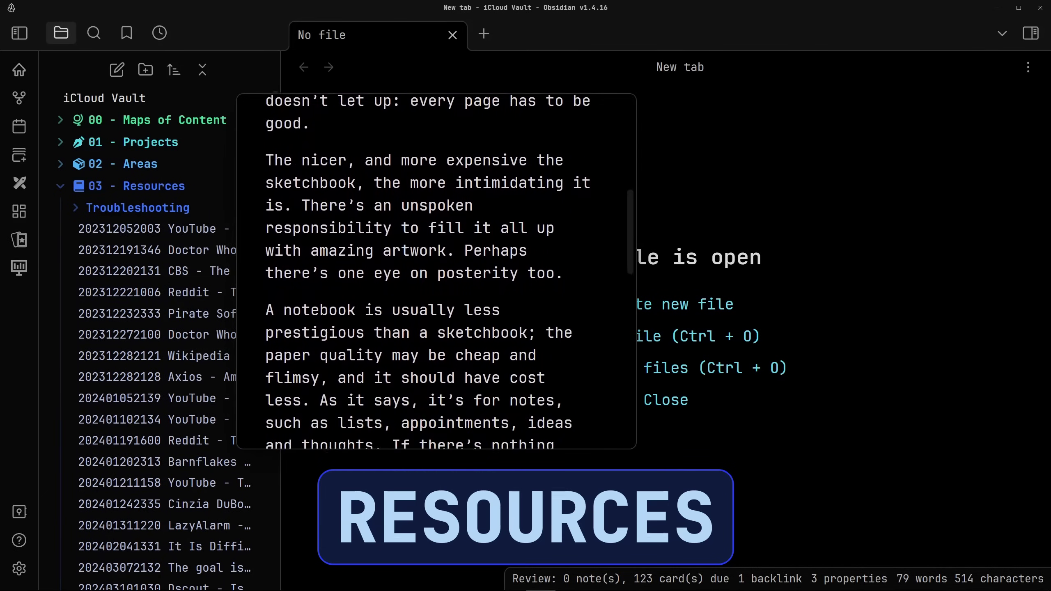
scroll(436, 272, "down", 6)
mouse_move(166, 526)
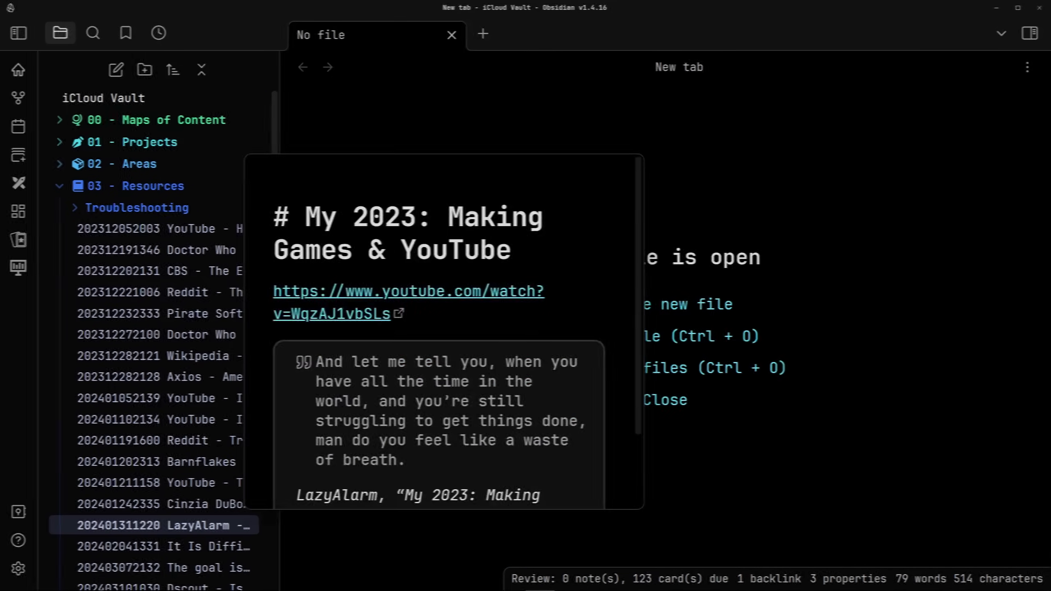
Collapse 03 - Resources and expand 07 - Archives to show its subfolders and files
left_click(136, 186)
left_click(133, 274)
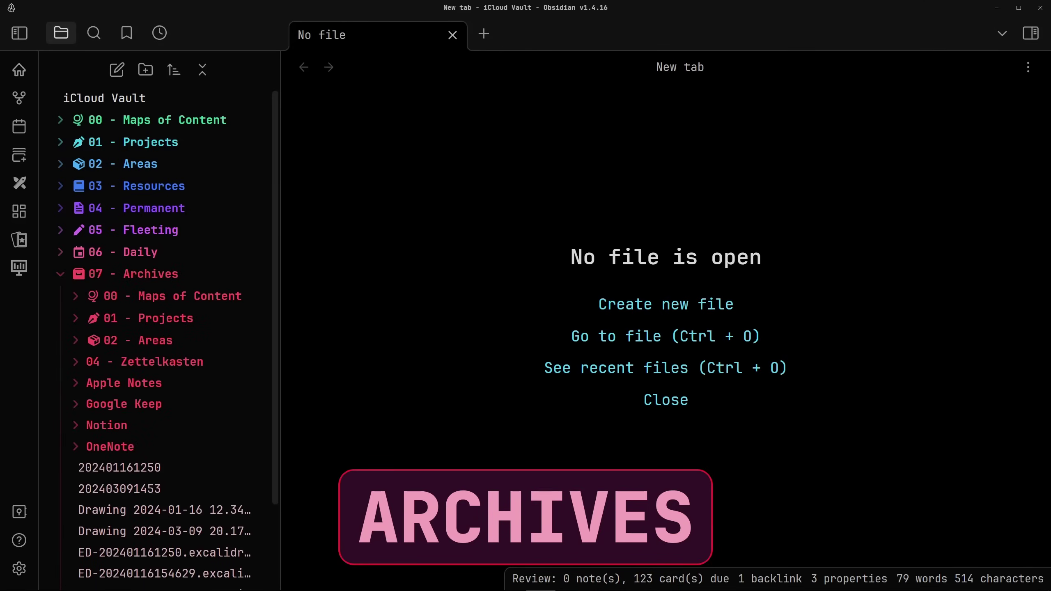
scroll(165, 331, "down", 3)
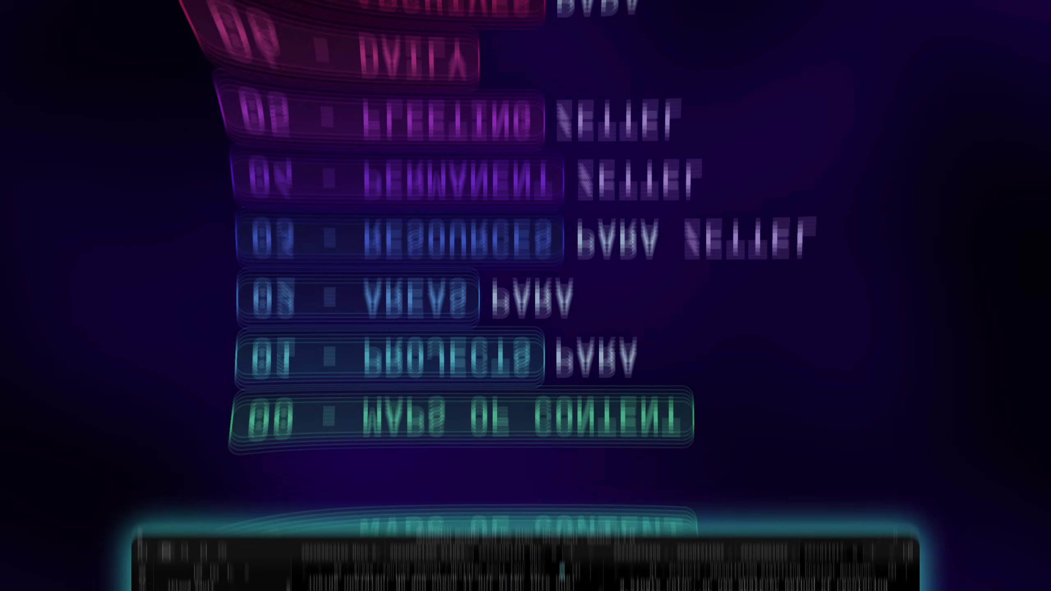
Collapse the 07 - Archives and 05 - Fleeting folders, then return to the top of the explorer
scroll(223, 310, "down", 3)
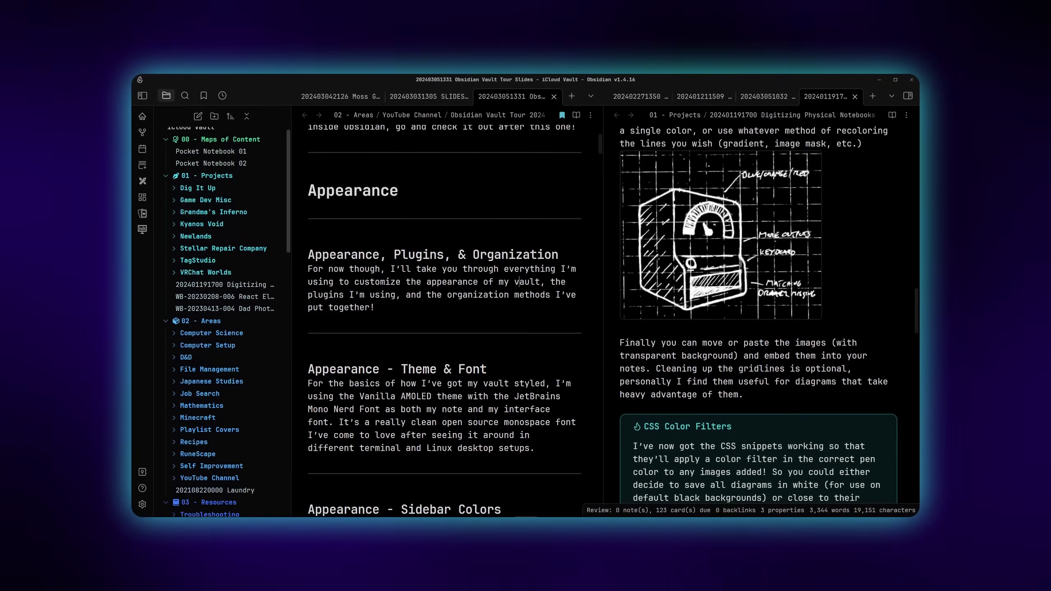
scroll(223, 324, "down", 4)
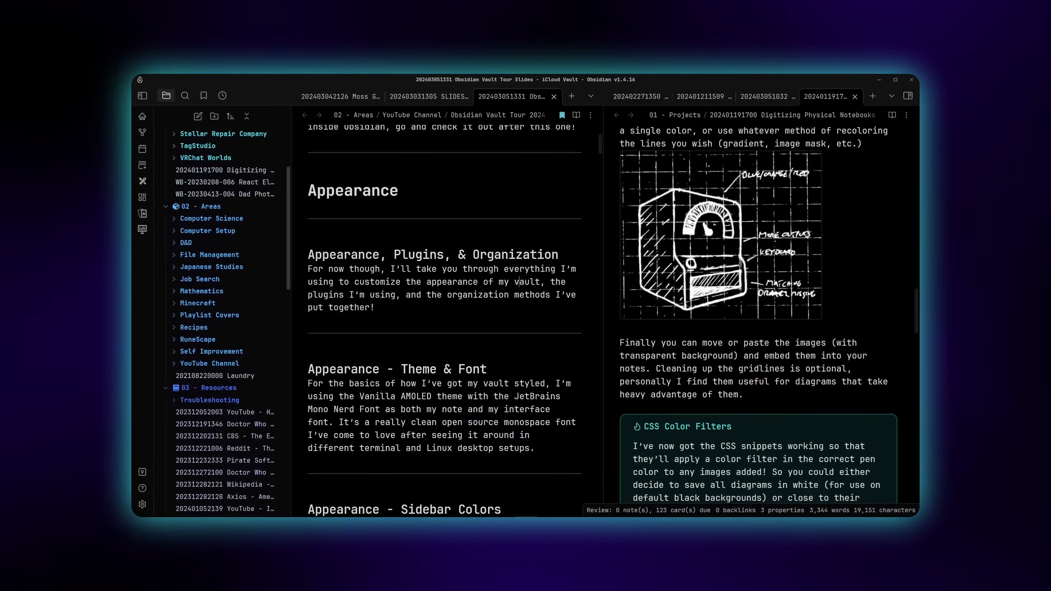
scroll(224, 323, "down", 5)
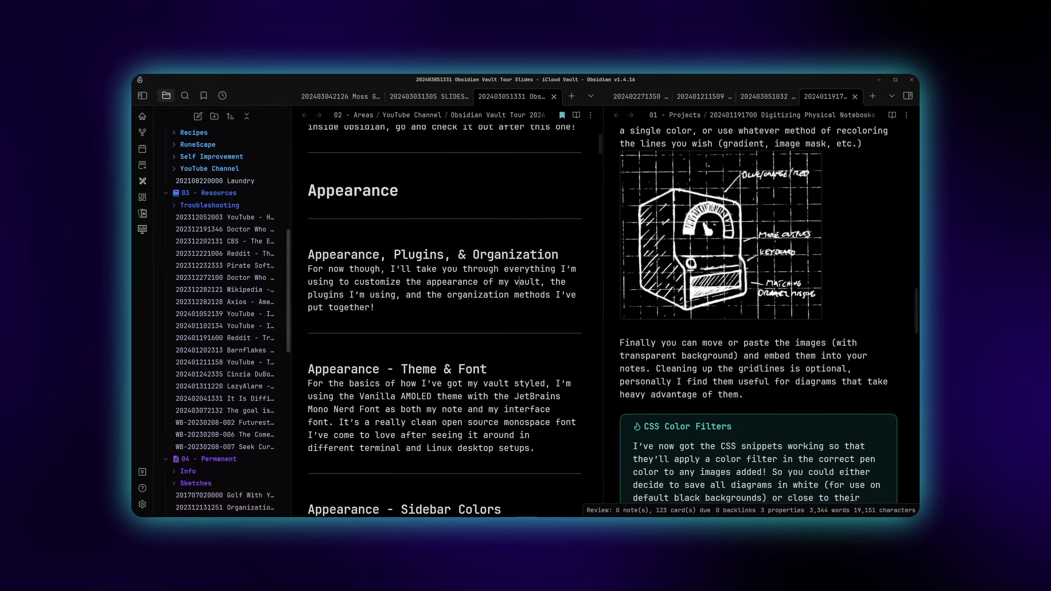
scroll(224, 324, "down", 3)
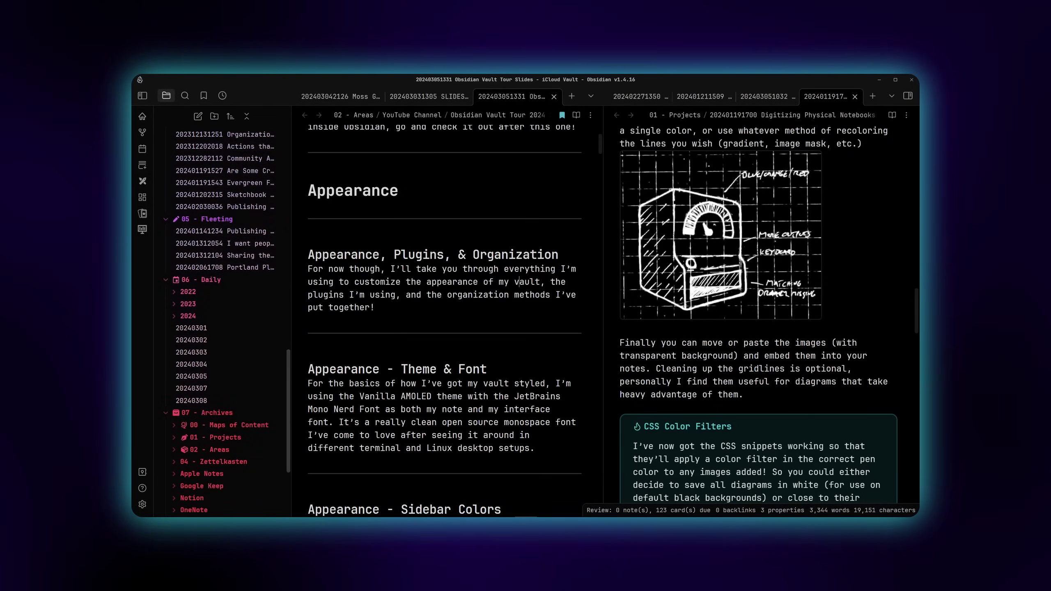
scroll(223, 324, "down", 1)
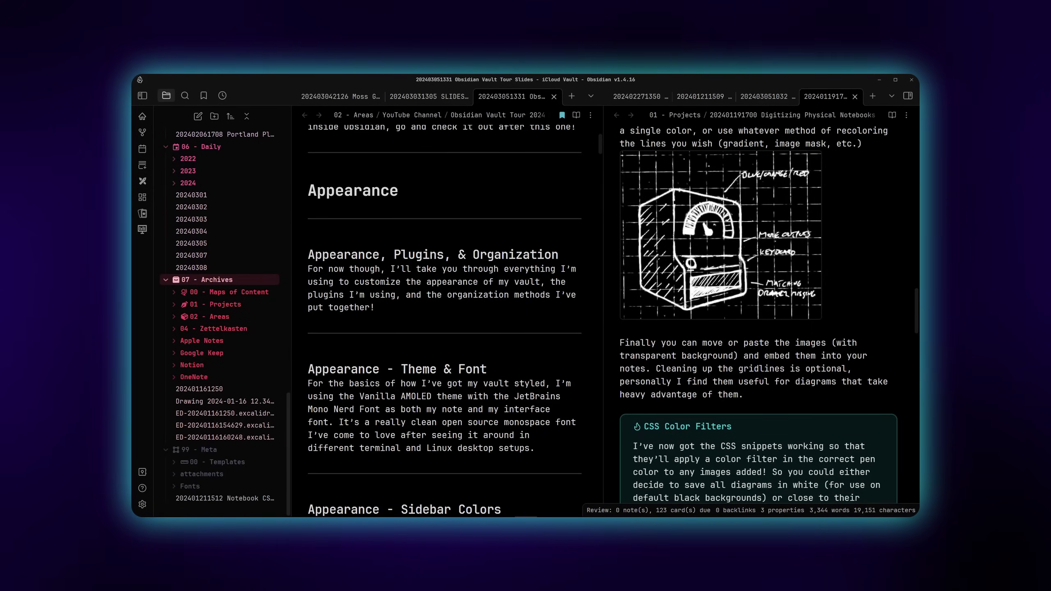
left_click(207, 280)
left_click(207, 245)
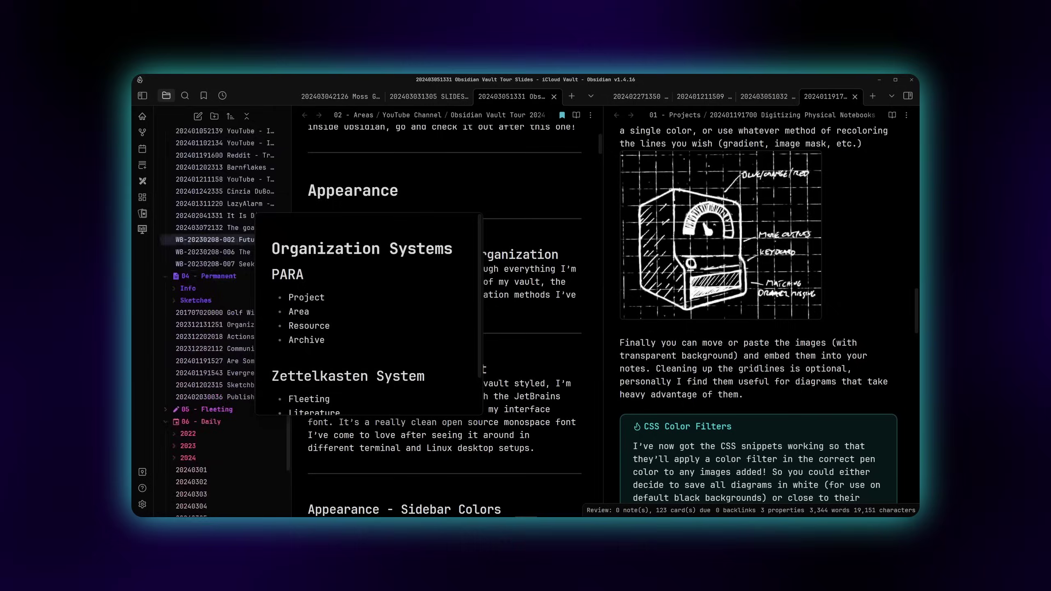
scroll(207, 306, "up", 5)
scroll(220, 307, "up", 1)
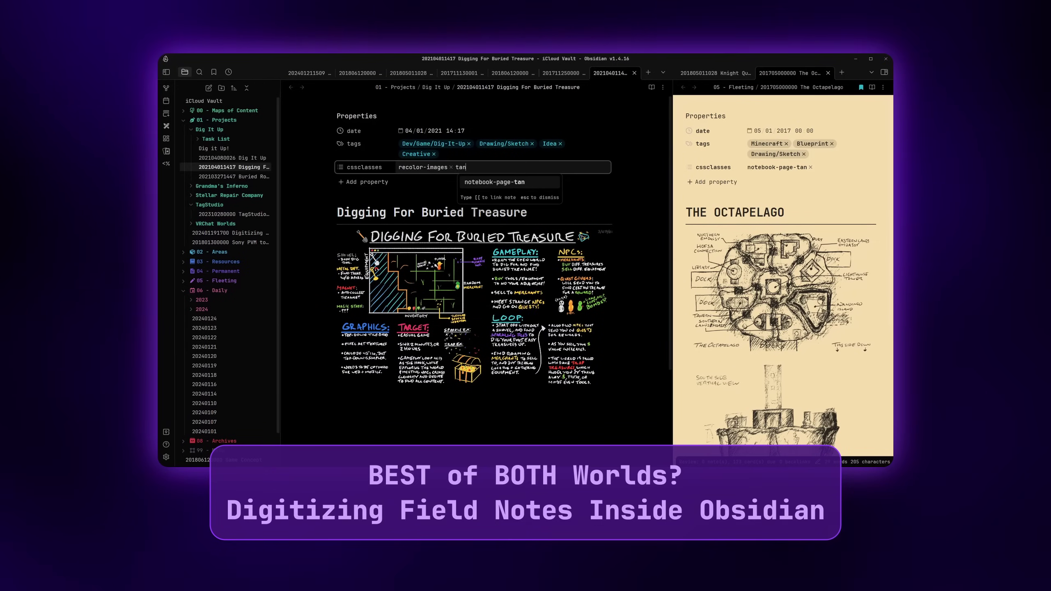
Add notebook-page-tan to cssclasses, then try notebook-pen-red and notebook-pen-black in turn
key("Return")
type("reco")
key("BackSpace")
key("BackSpace")
key("BackSpace")
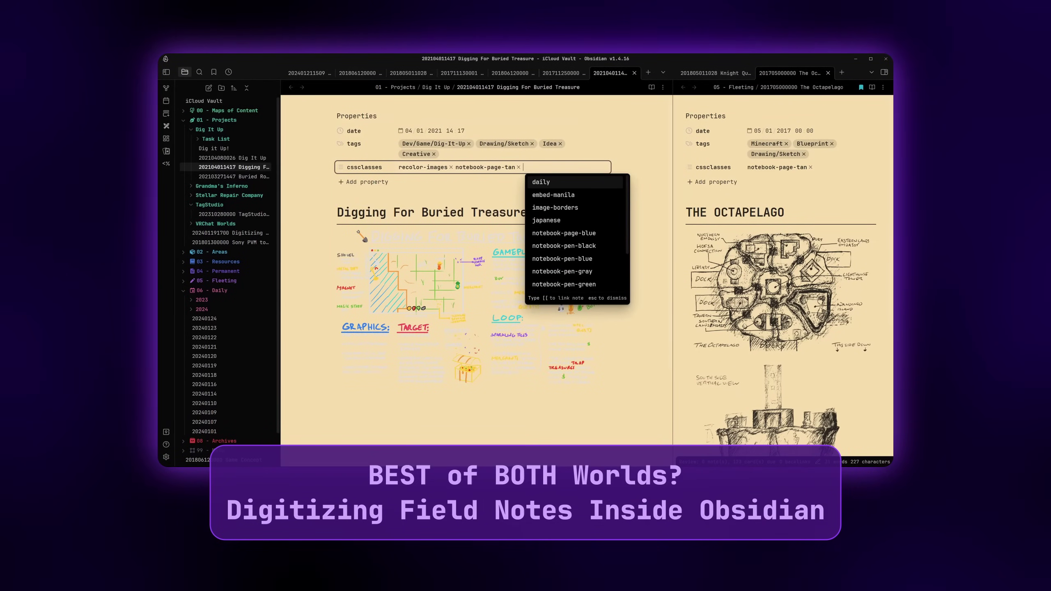
type("red")
key("Return")
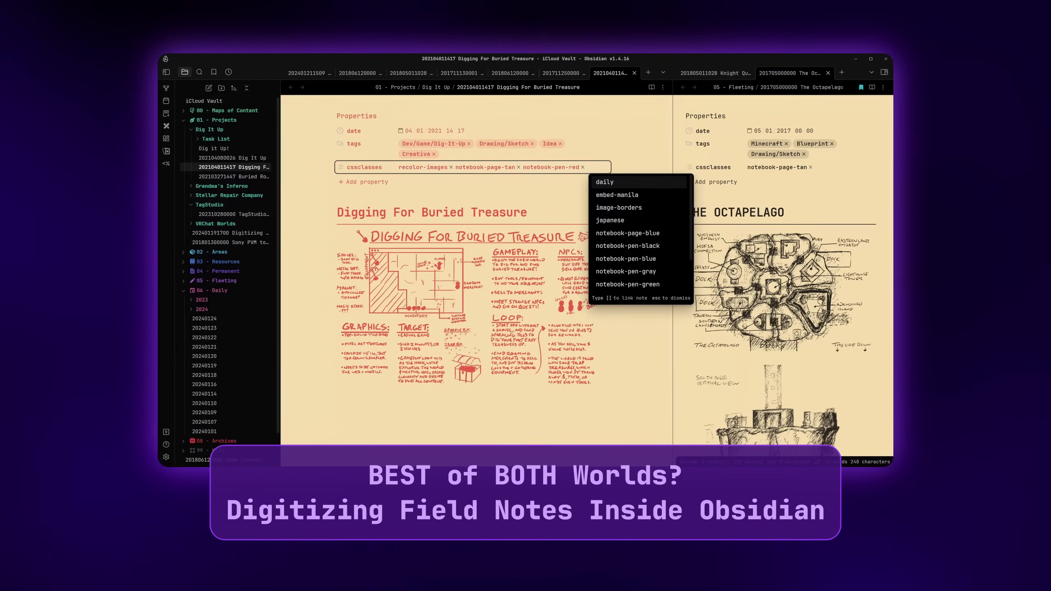
key("BackSpace")
key("BackSpace")
type("black")
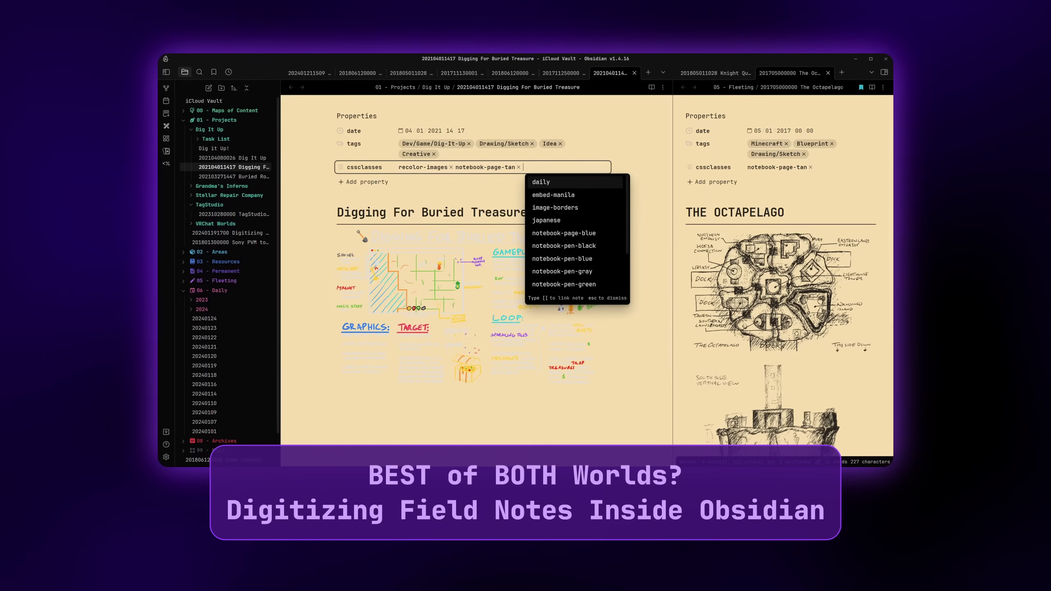
key("Return")
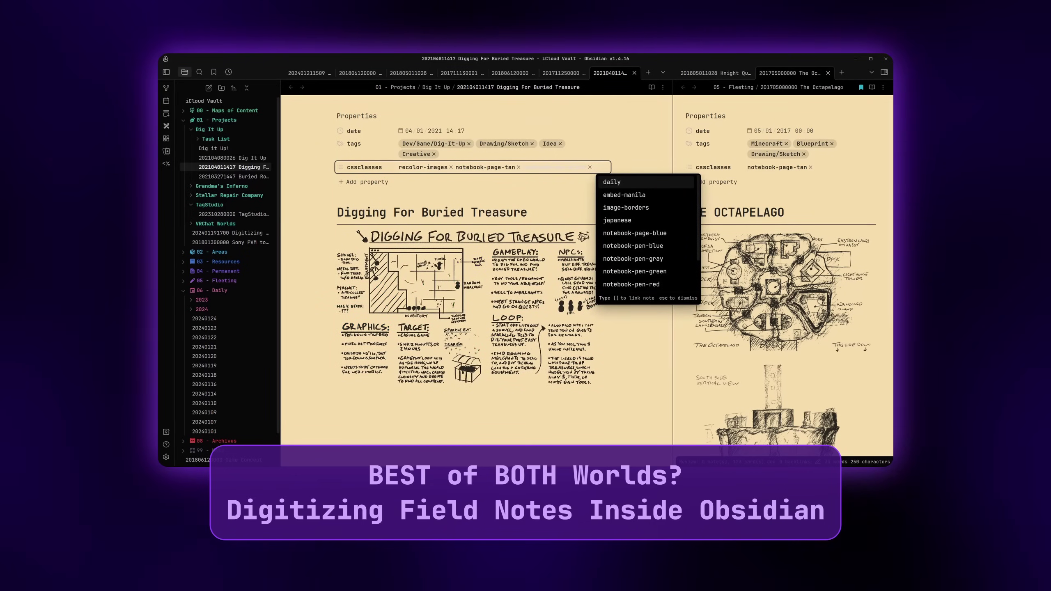
Remove notebook-pen-black and search the vault for NTFS with Omnisearch
key("BackSpace")
key("BackSpace")
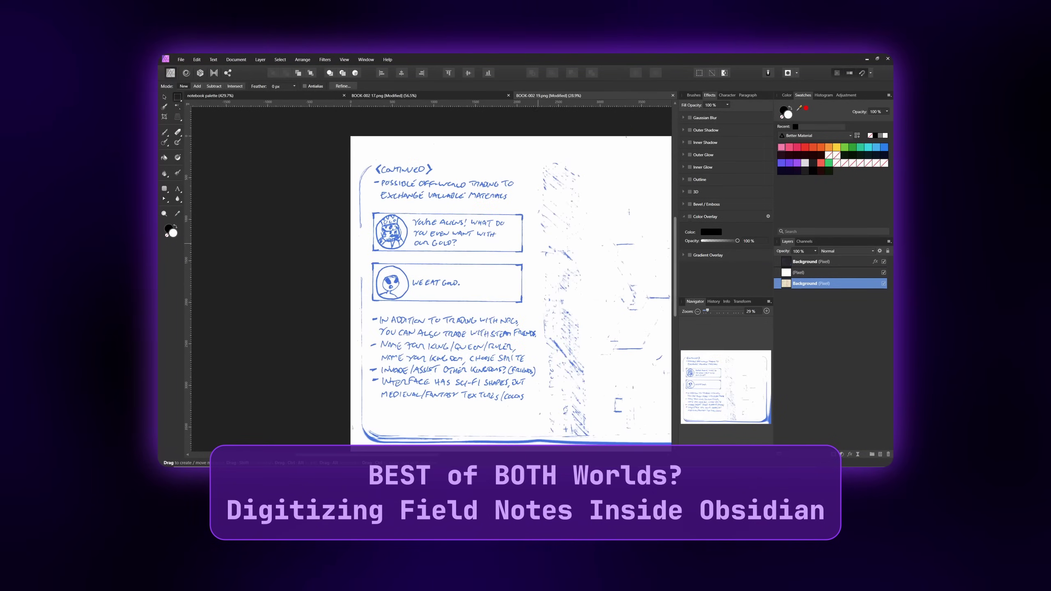
key("c")
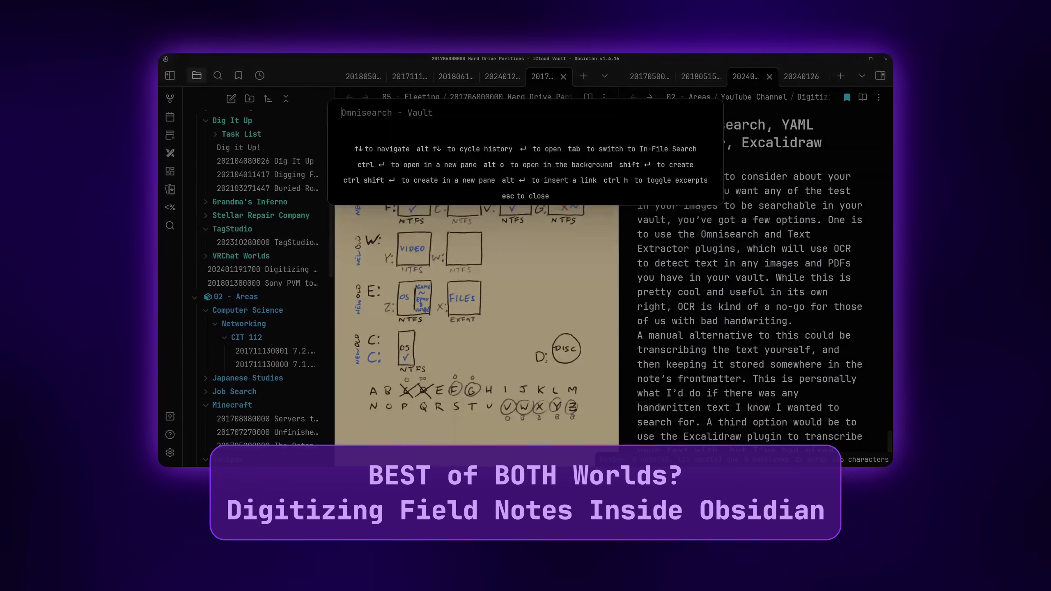
type("NTFS")
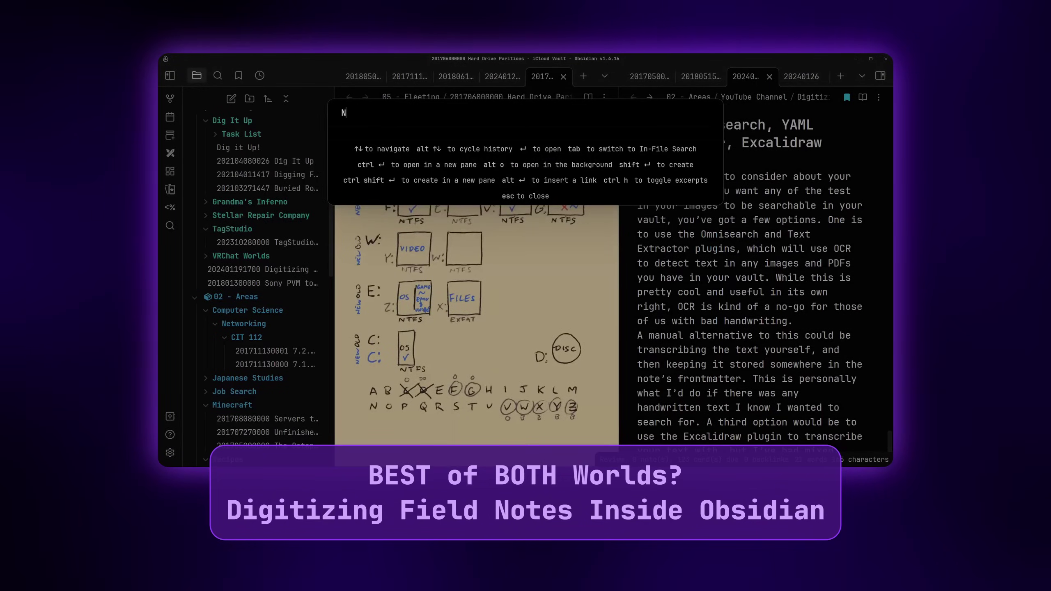